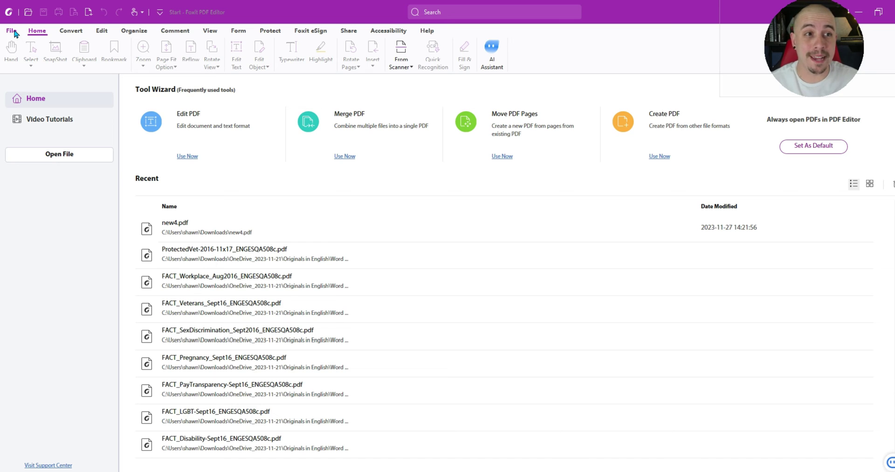
Open the PDF Accessibility Overview Tips file, then show the document's Tags panel.
click(12, 31)
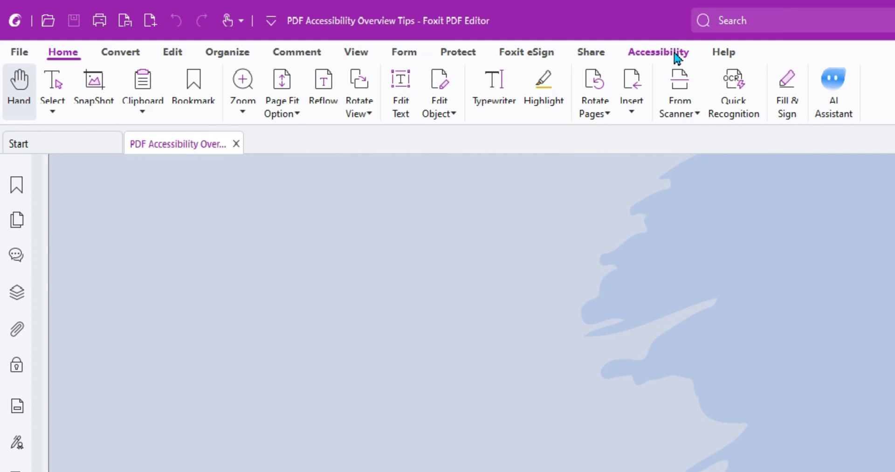
click(677, 55)
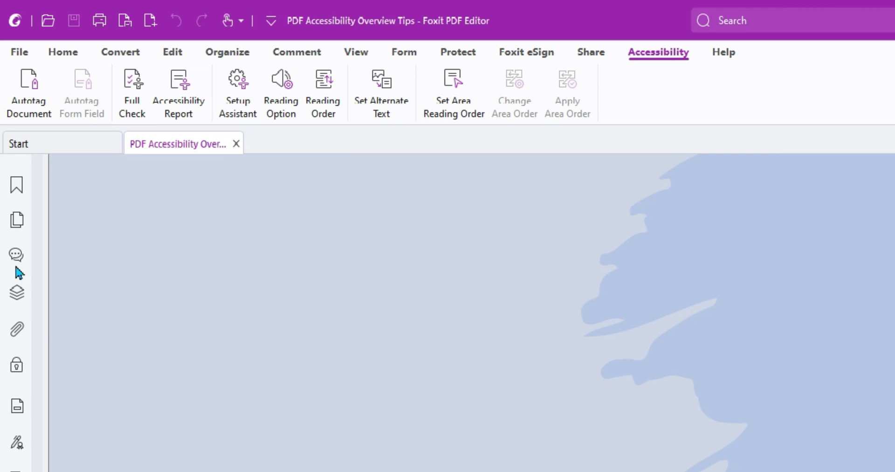
right_click(10, 297)
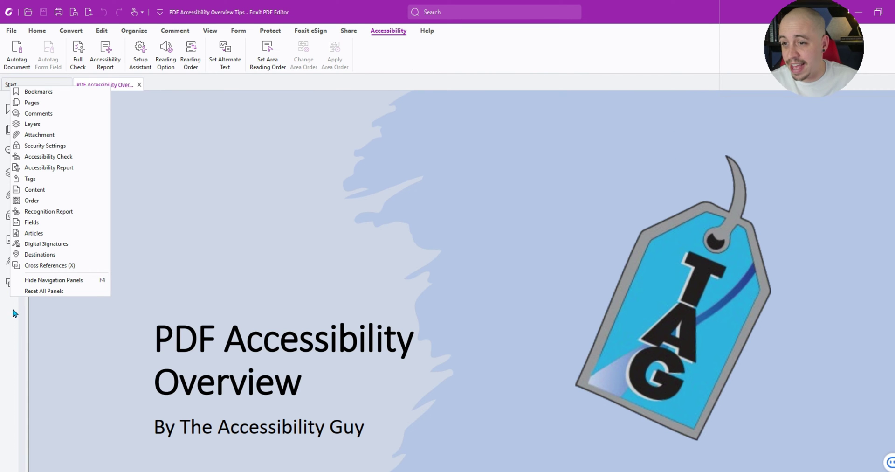
click(14, 309)
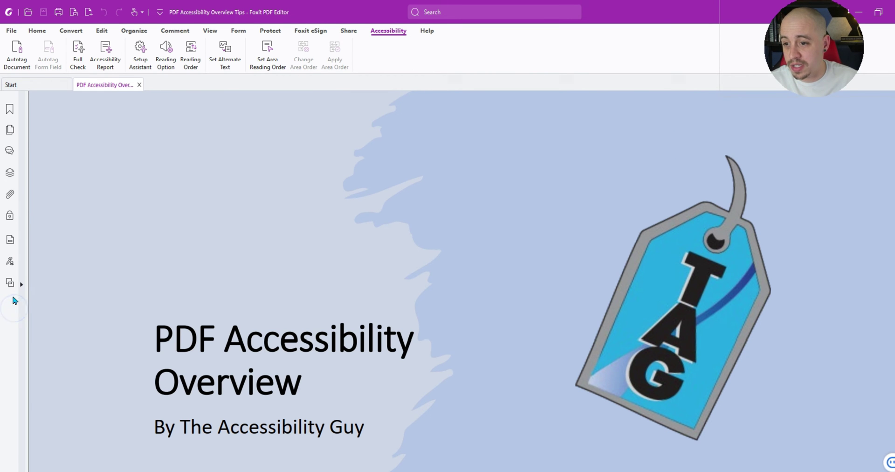
right_click(12, 297)
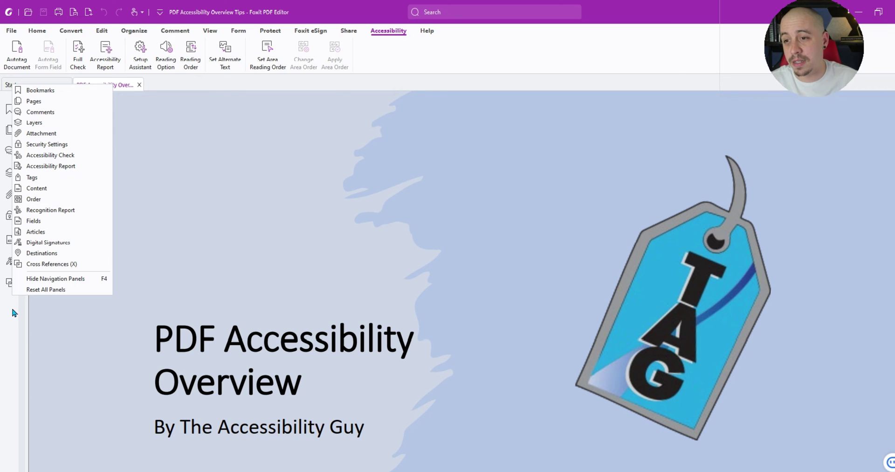
click(44, 178)
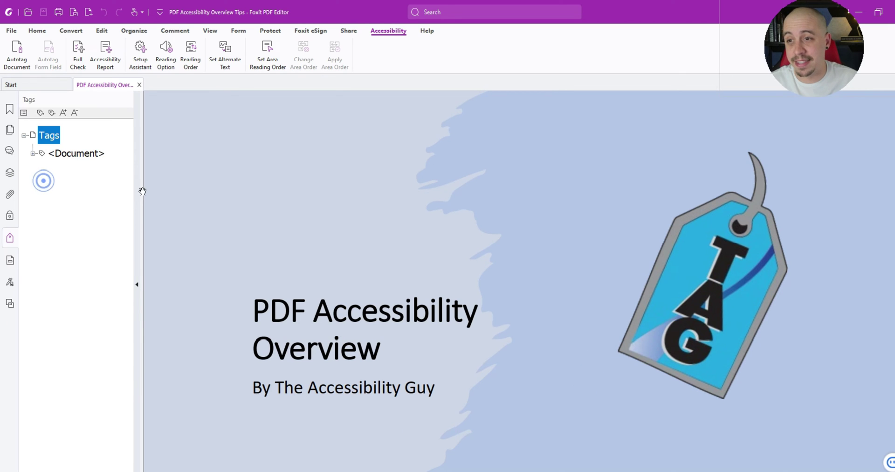
Expand the Document tag and walk down its child tags, opening P and Figure, to examine the content each one marks.
double_click(72, 151)
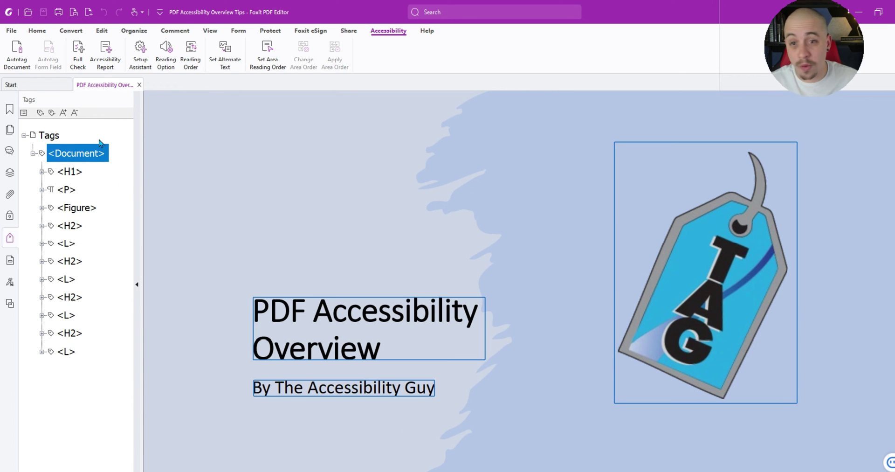
key(Down)
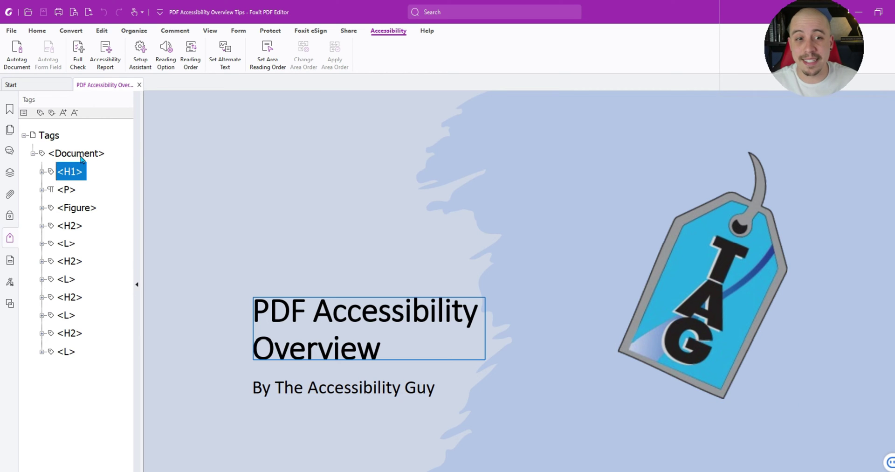
key(Down)
key(Up)
key(Down)
key(Right)
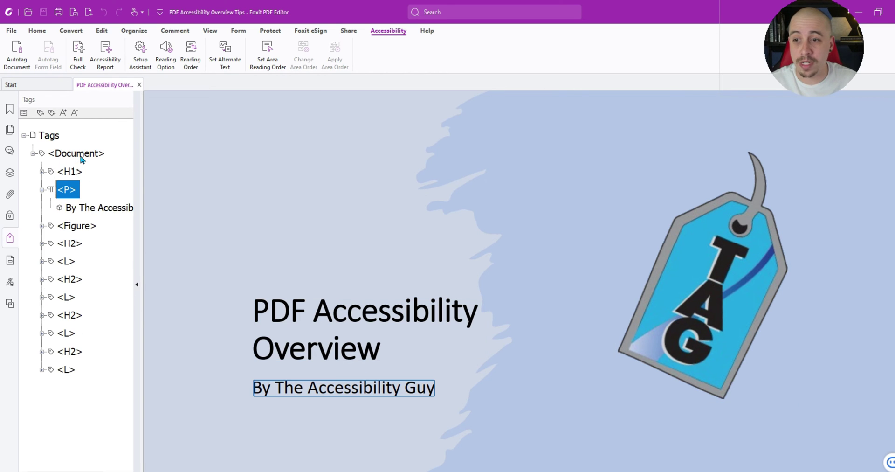
key(Down)
key(Down)
key(Right)
key(Down)
key(Down)
key(Down)
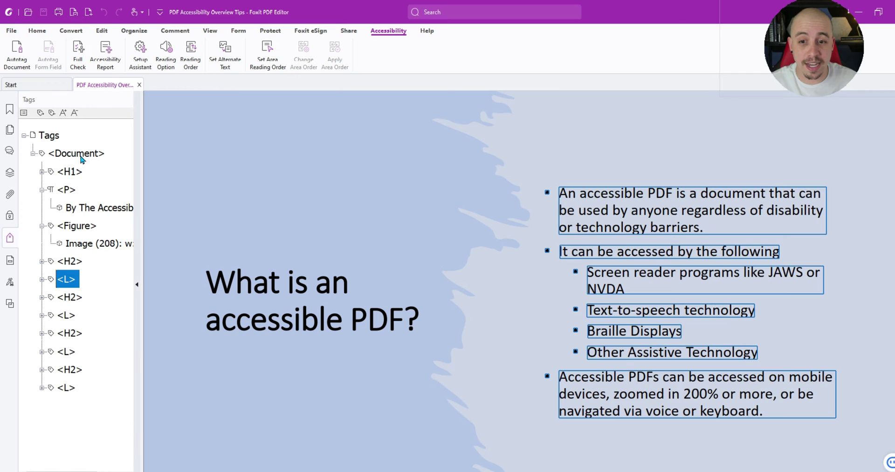
key(Down)
key(Down)
key(Down)
key(Down)
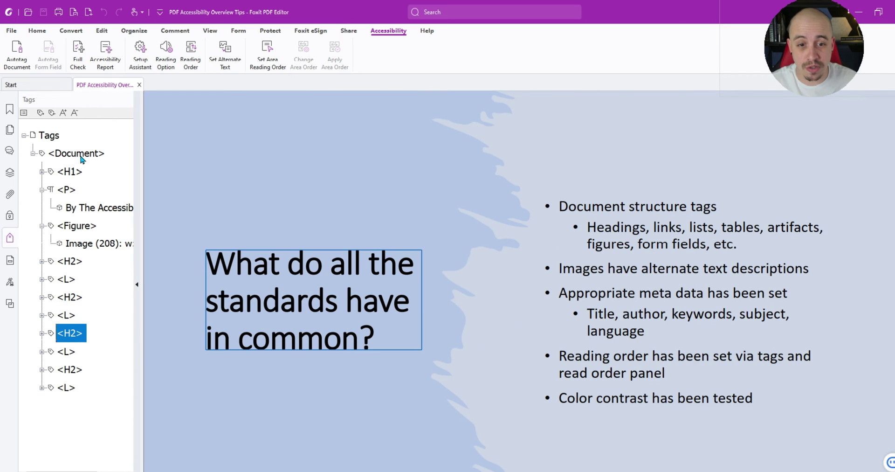
key(Down)
key(Down)
Go back up through the tag tree and collapse the P and Figure tags.
key(Up)
key(Up)
key(Up)
key(Up)
key(Up)
key(Up)
key(Up)
key(Up)
key(Up)
key(Up)
key(Up)
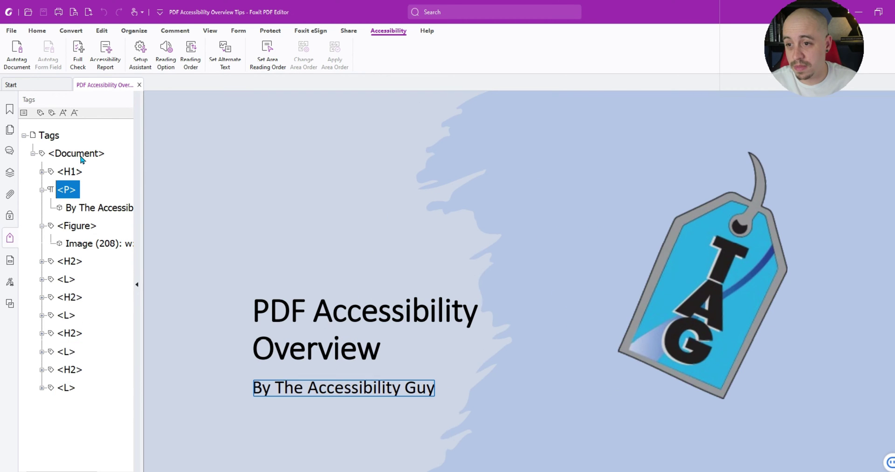
key(Left)
key(Down)
key(Left)
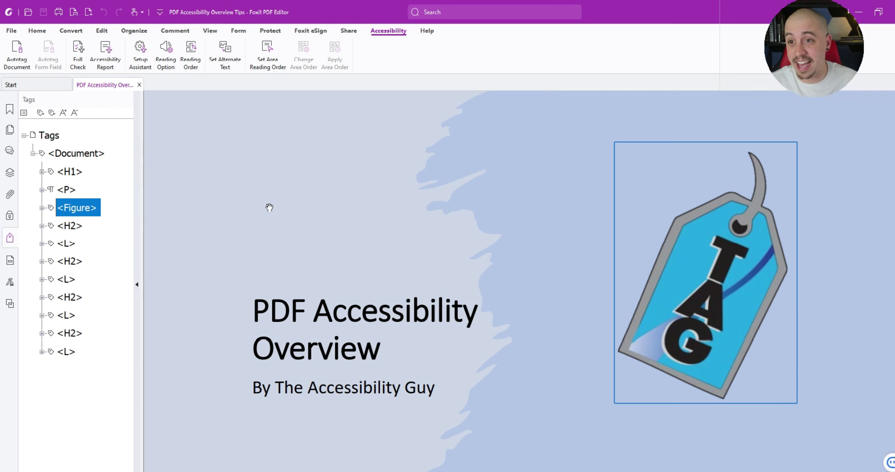
Delete the H1 tag that marks the first page's title.
click(321, 380)
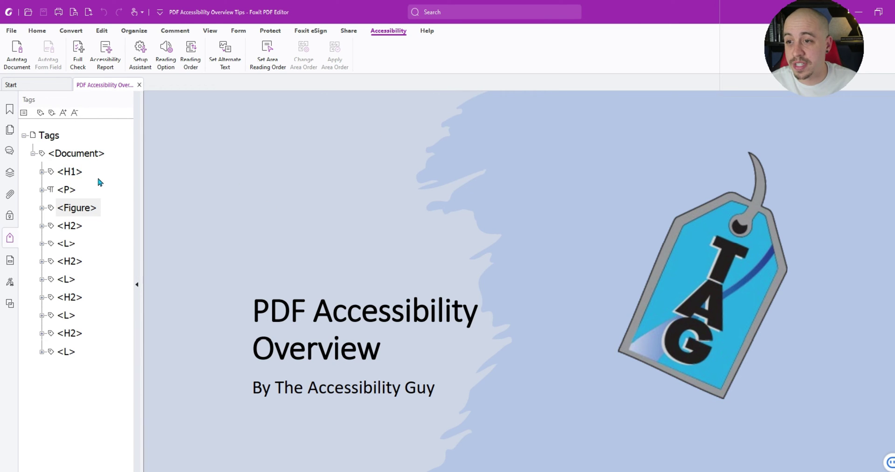
click(64, 171)
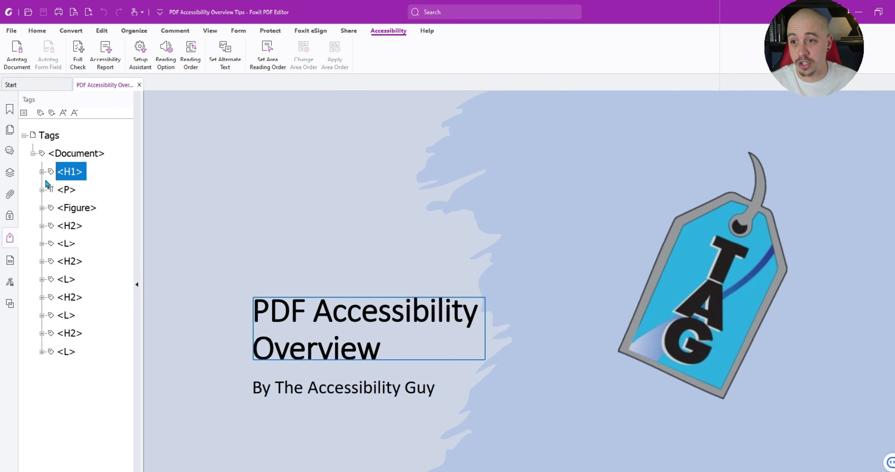
drag(66, 192, 66, 191)
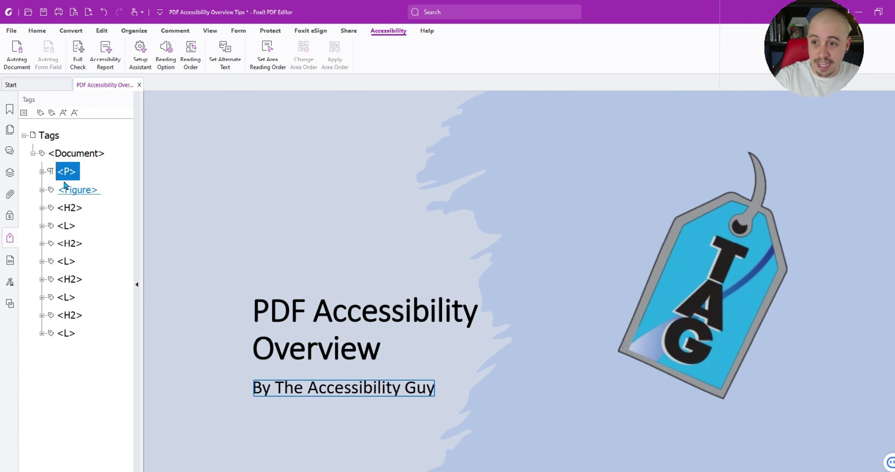
Create a tag from the selected title text "PDF Accessibility Overview" and check its placement inside the expanded P tag.
click(356, 308)
right_click(355, 308)
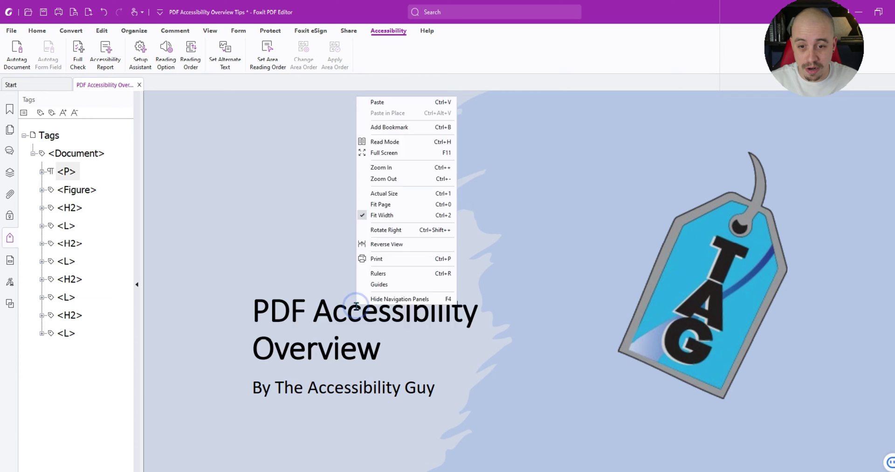
triple_click(344, 313)
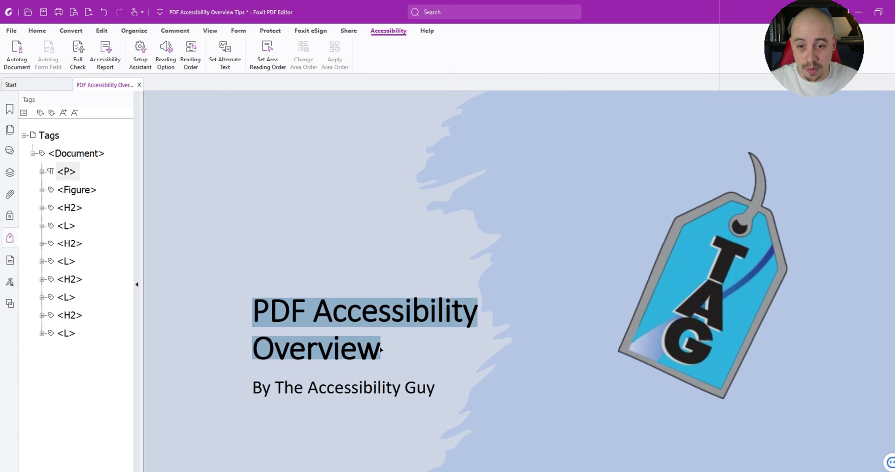
right_click(352, 302)
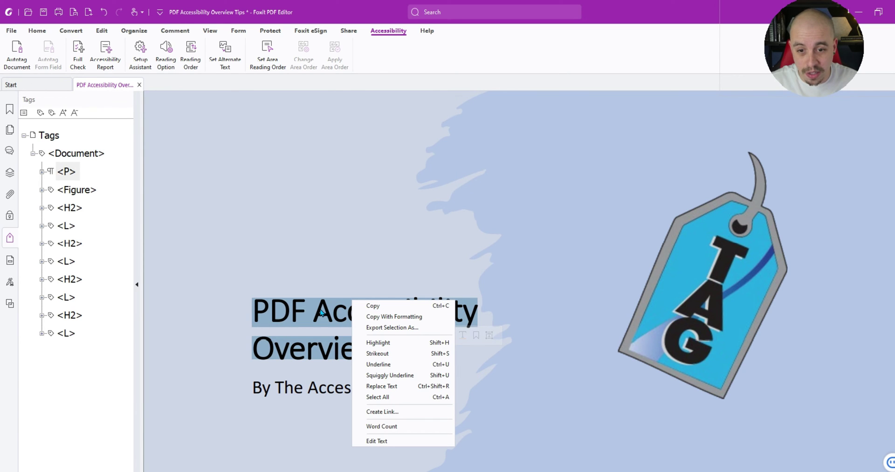
key(Escape)
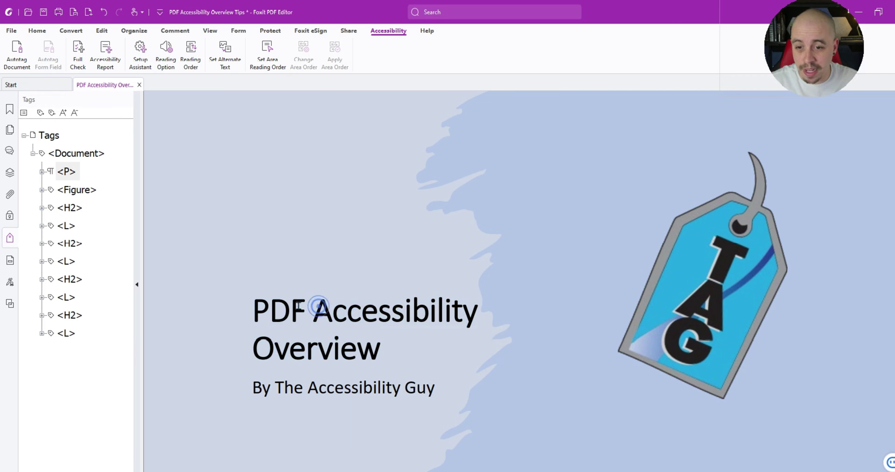
click(25, 112)
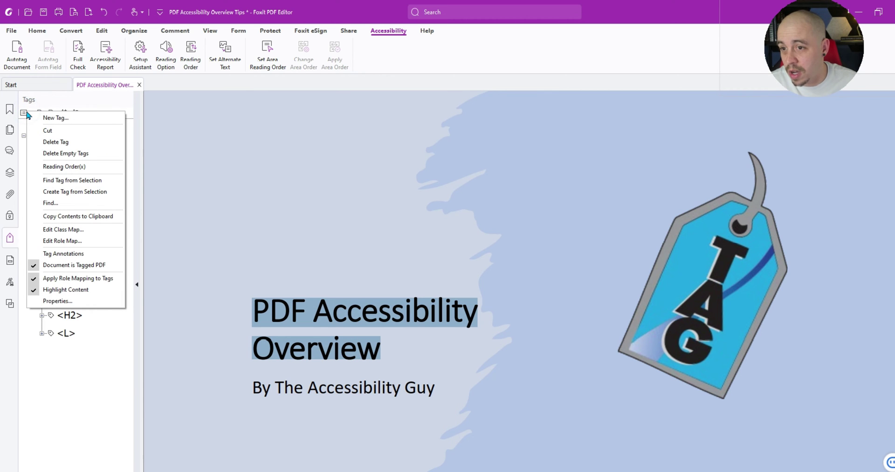
click(75, 191)
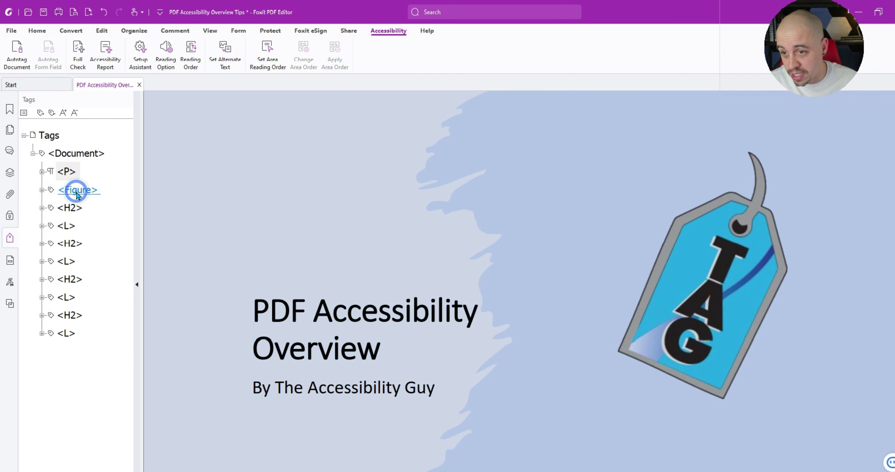
click(41, 172)
click(75, 188)
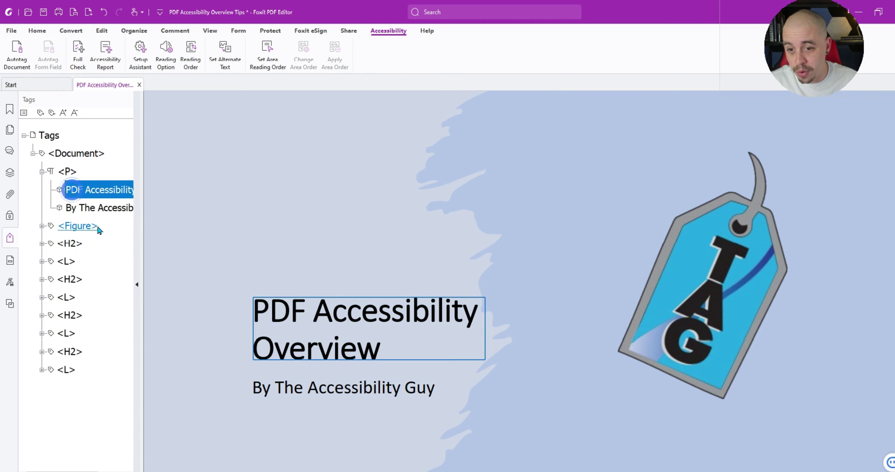
Add a new tag of type Heading Level 1 with the title "what is this?" starting from the P tag.
click(67, 173)
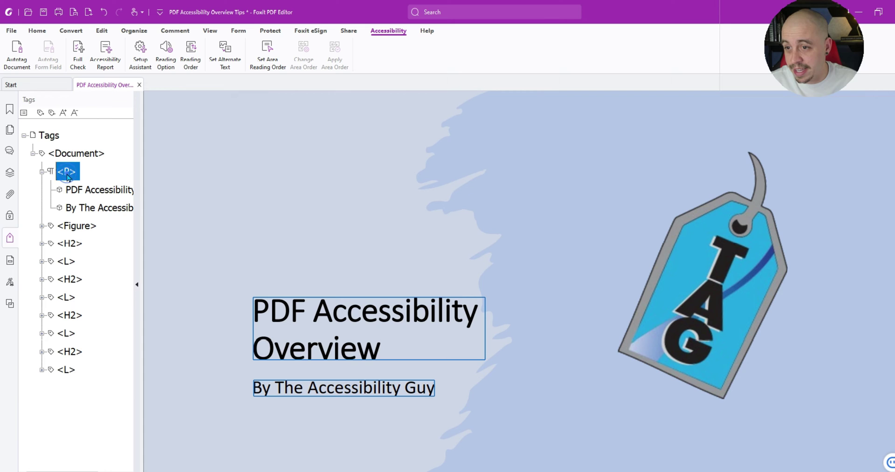
click(26, 113)
click(51, 118)
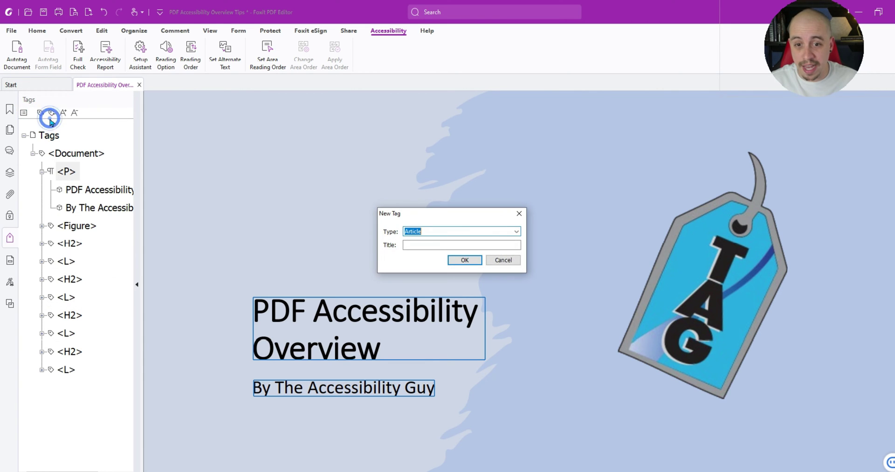
click(461, 231)
scroll(438, 320, down, 1)
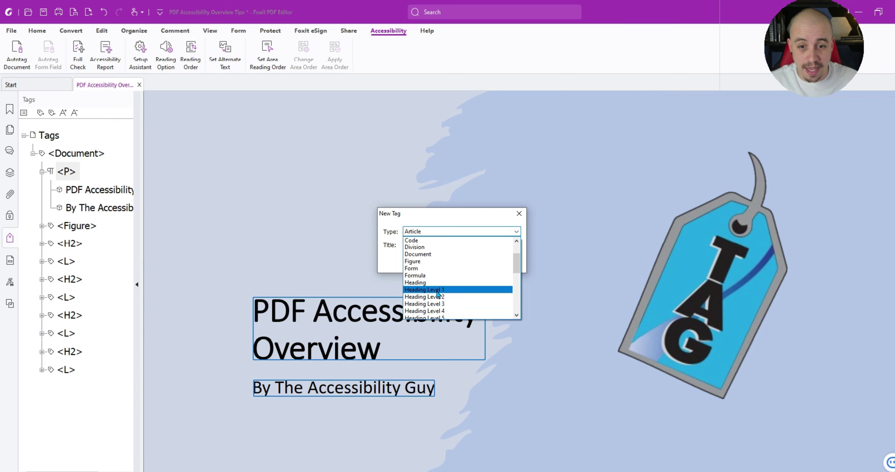
click(433, 286)
click(457, 244)
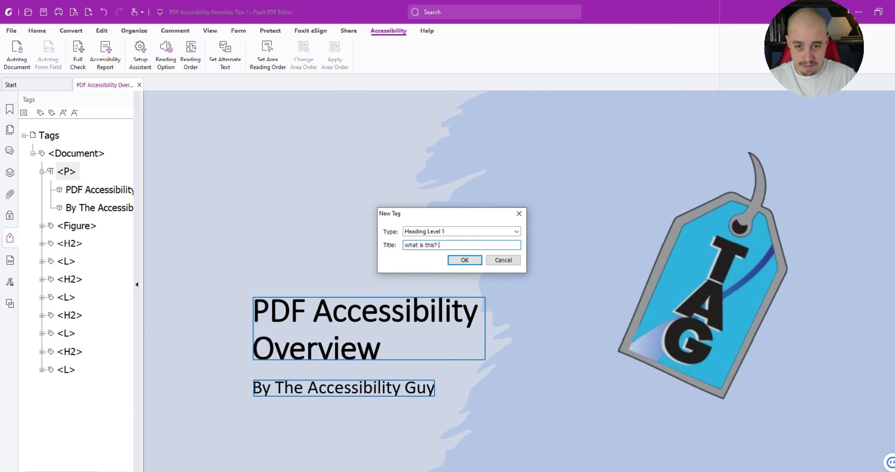
key(Return)
Move the new H1 tag above the P tag and place the "PDF Accessibility Overview" content inside it.
drag(75, 225, 56, 161)
click(71, 212)
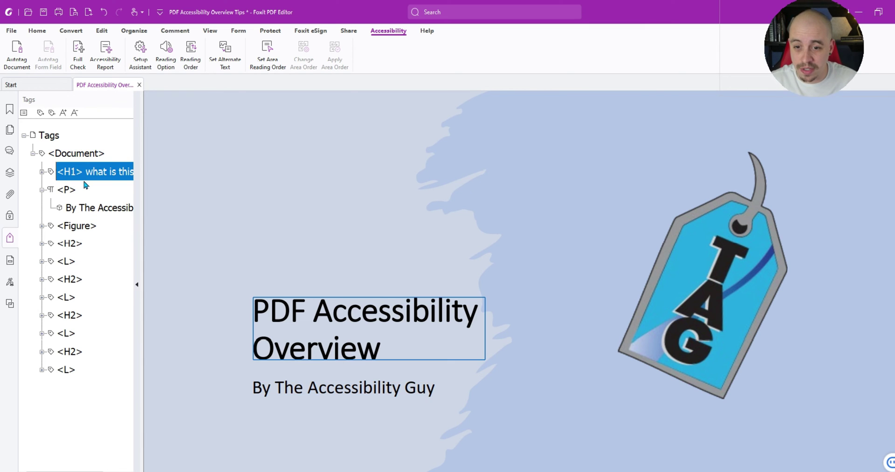
Widen the Tags panel and remove the "what is this?" title so the heading tag reads only <H1>.
click(85, 179)
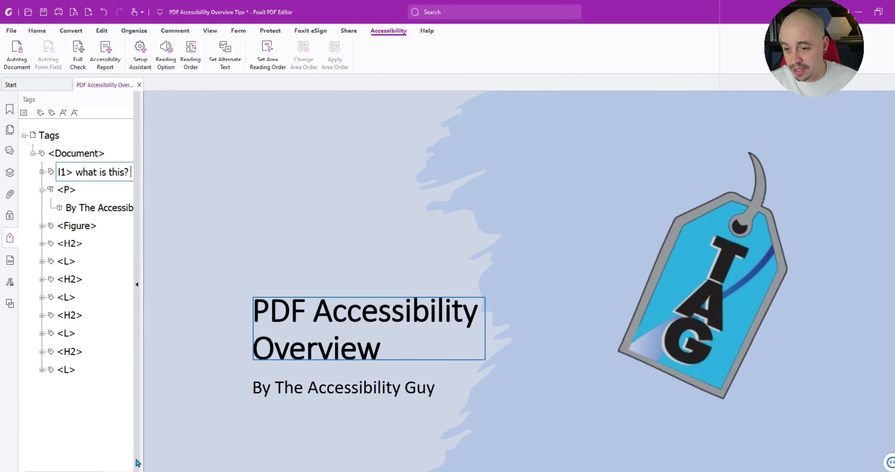
drag(140, 463, 192, 464)
key(Left)
key(BackSpace)
key(BackSpace)
key(BackSpace)
key(BackSpace)
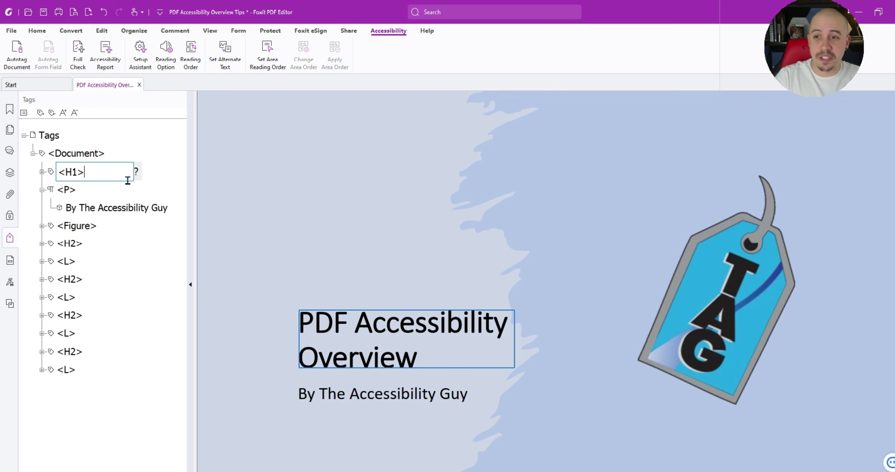
click(120, 167)
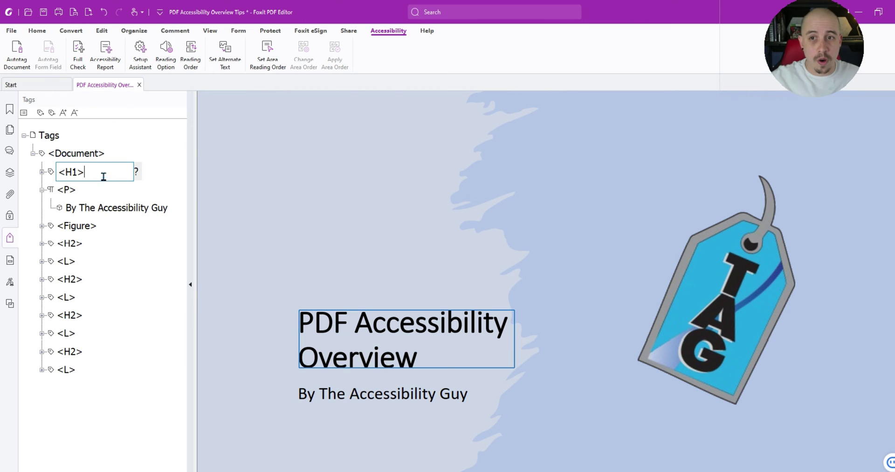
click(475, 62)
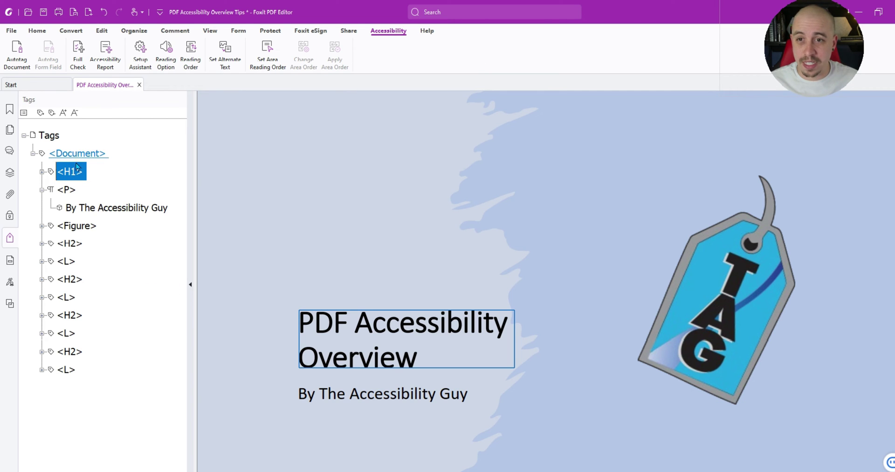
Run a full accessibility check with the Document category selected and an accessibility report created.
click(79, 54)
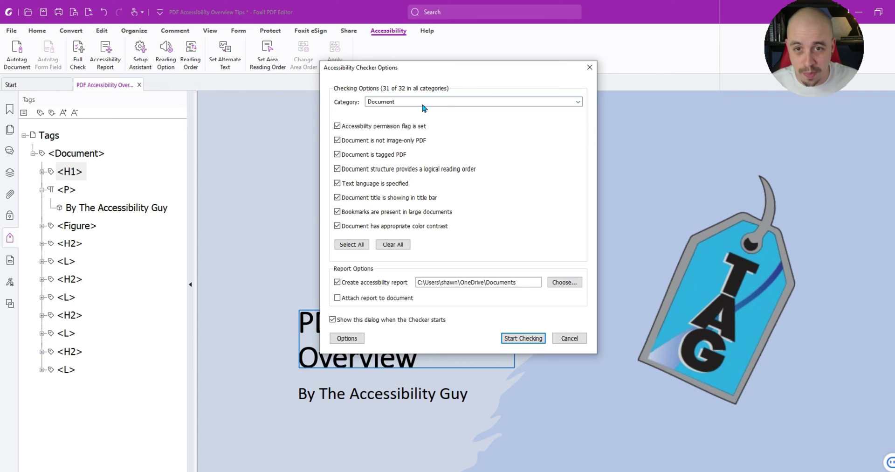
click(385, 103)
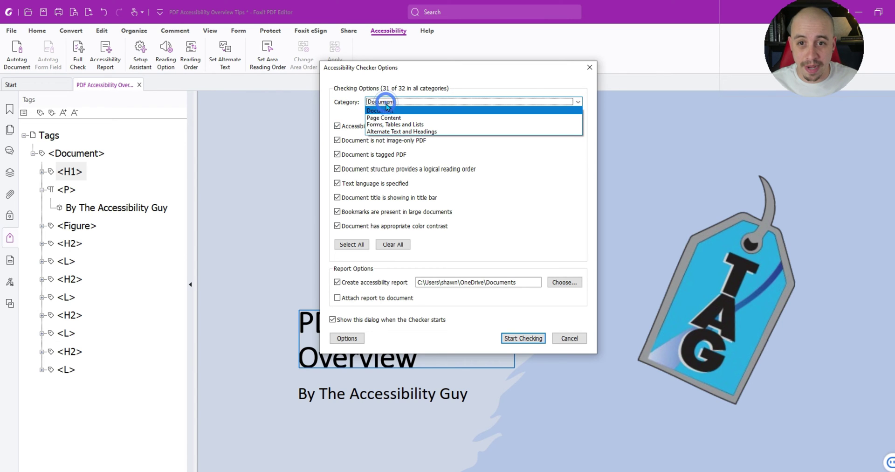
click(383, 110)
key(Return)
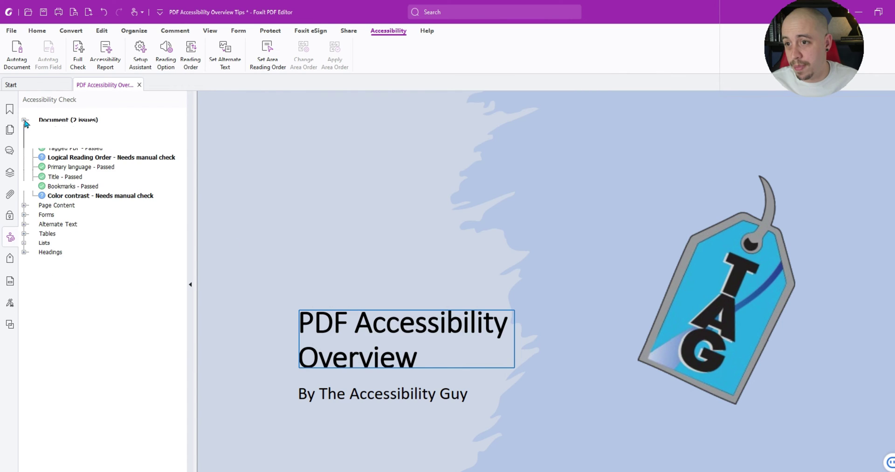
Review the Document results of the accessibility check and return to the tag tree.
click(26, 122)
click(56, 206)
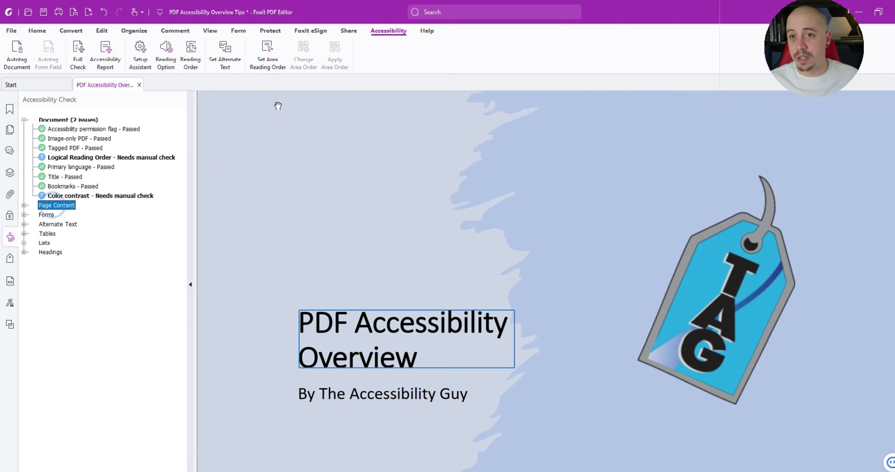
click(10, 257)
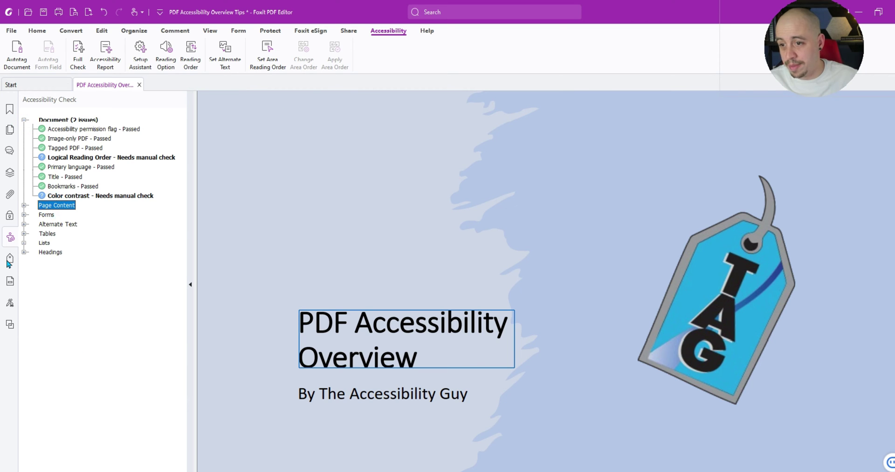
Detect all figures in the document and review the alternate text of the logo image without editing it.
click(226, 53)
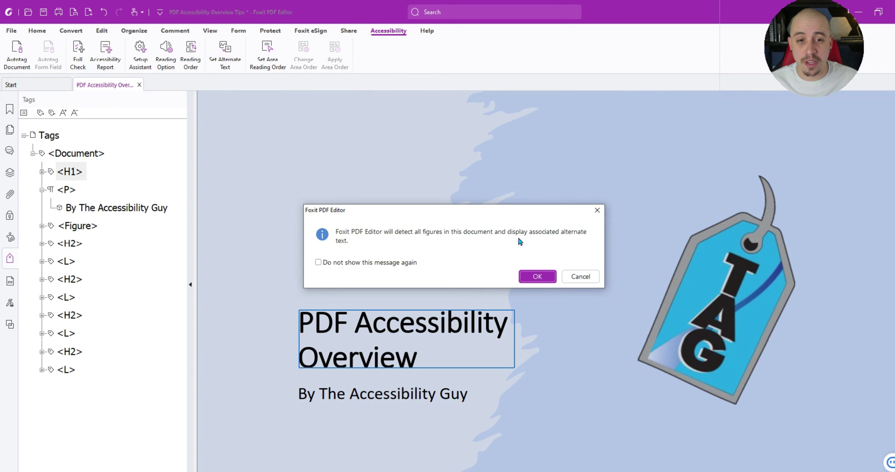
click(540, 277)
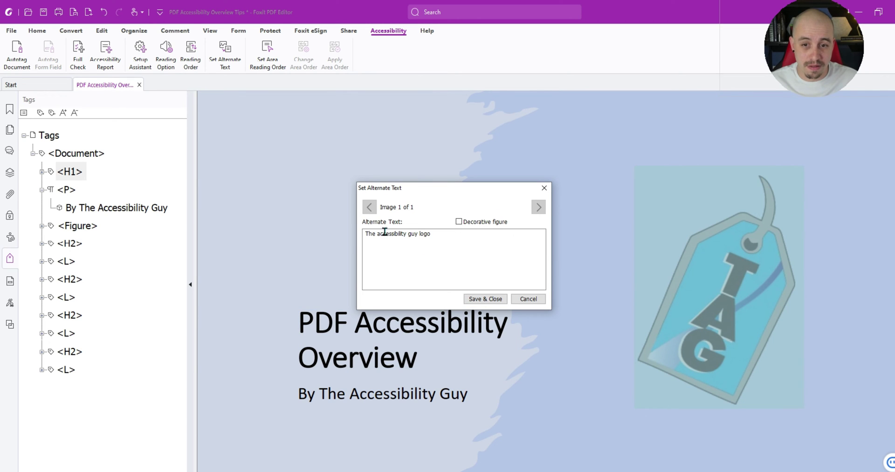
click(543, 187)
scroll(537, 242, down, 3)
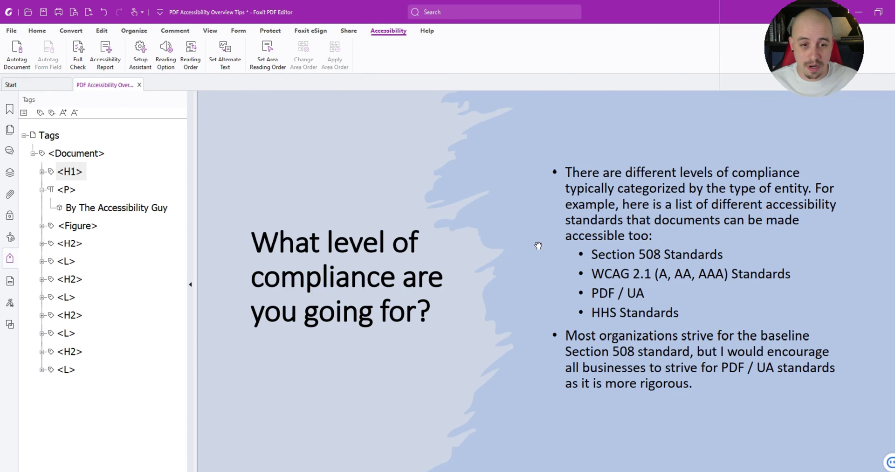
scroll(537, 242, up, 3)
Show the Order panel and try to define area reading order around the "PDF Accessibility Overview" title on page 1.
right_click(11, 342)
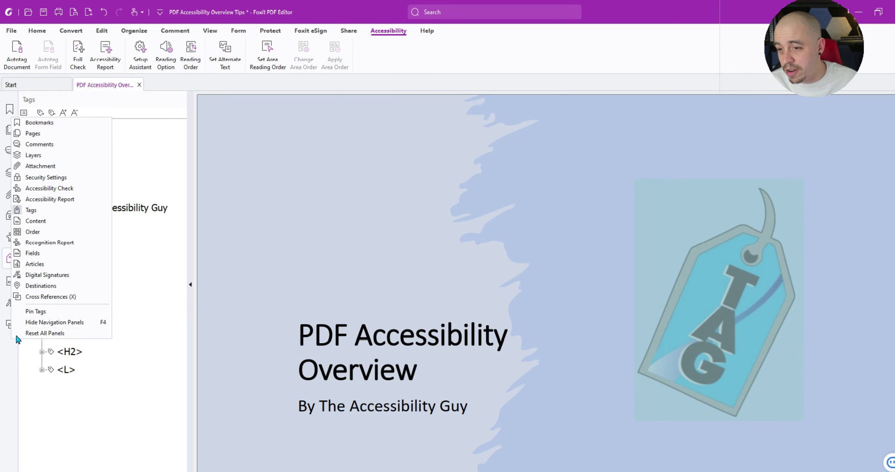
click(70, 232)
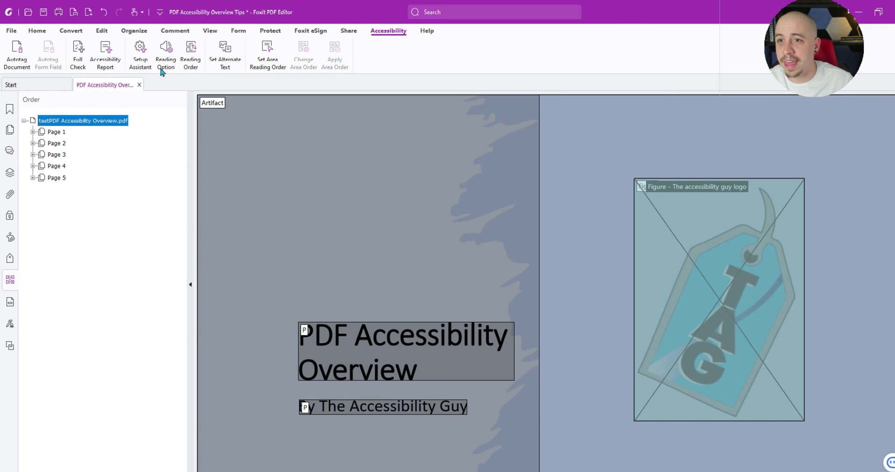
click(267, 50)
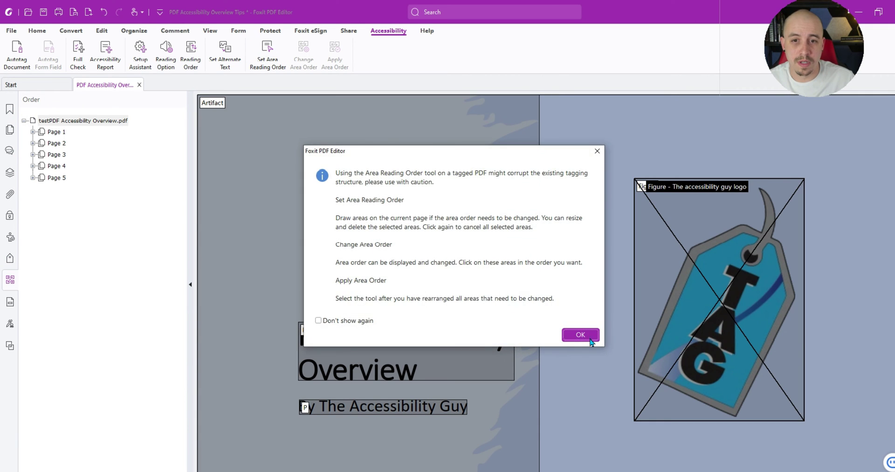
click(590, 339)
drag(253, 266, 544, 394)
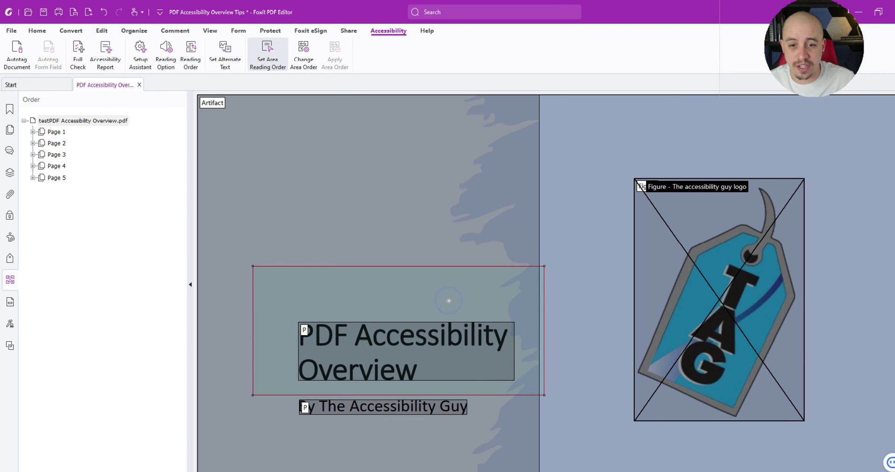
click(51, 133)
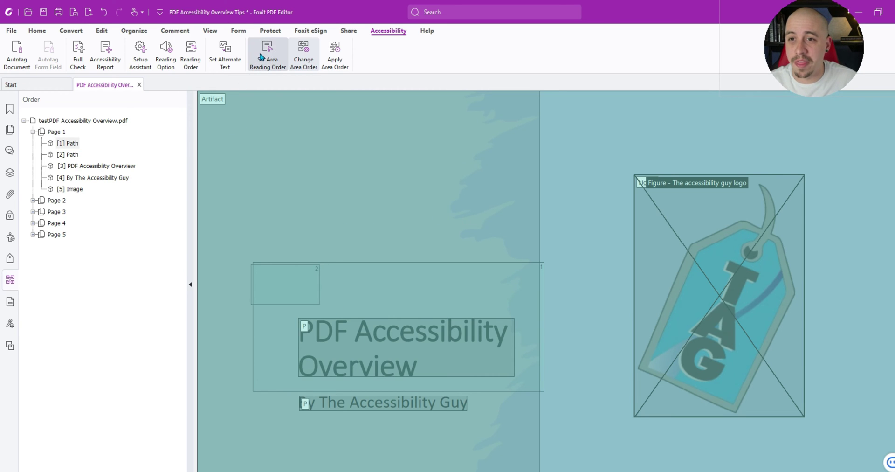
click(200, 49)
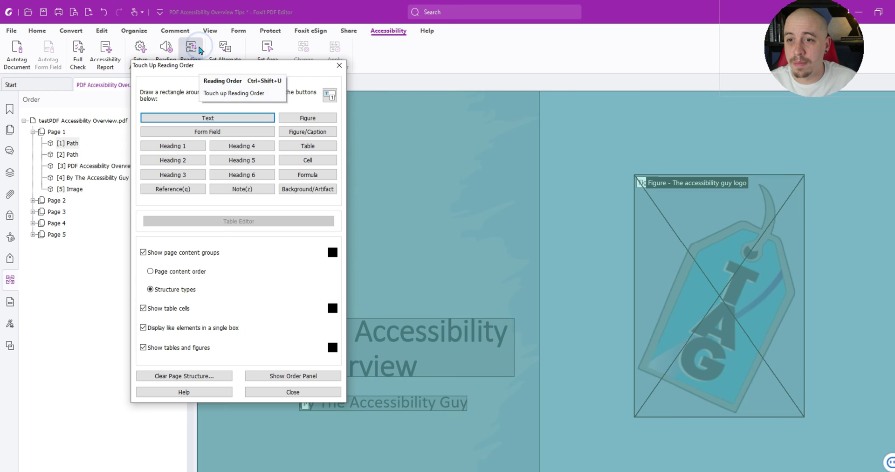
click(339, 65)
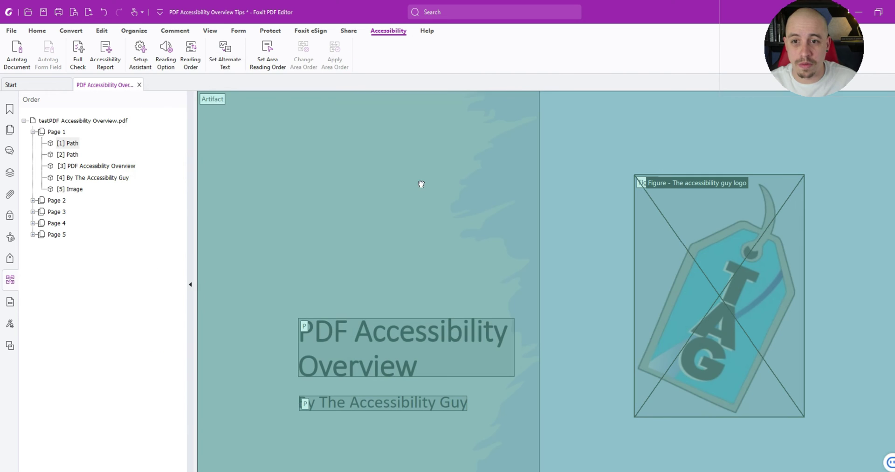
Mark the "PDF Accessibility Overview" title as Heading 1 with Touch Up Reading Order.
click(10, 257)
click(10, 258)
click(10, 259)
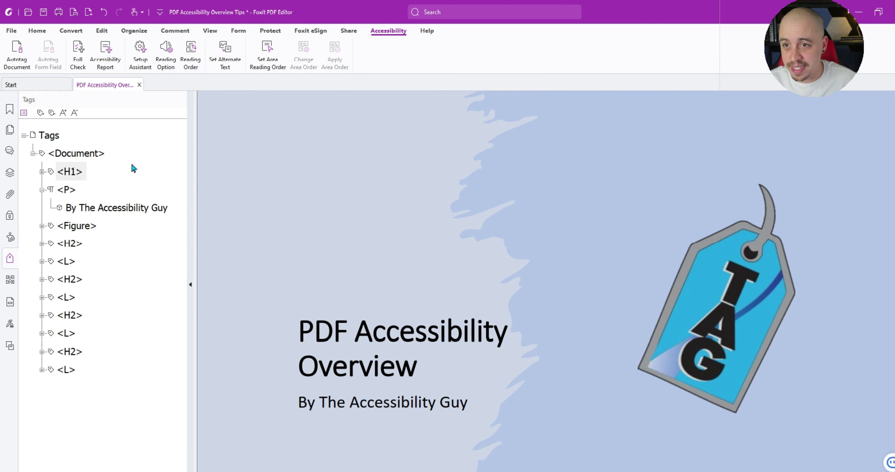
click(188, 48)
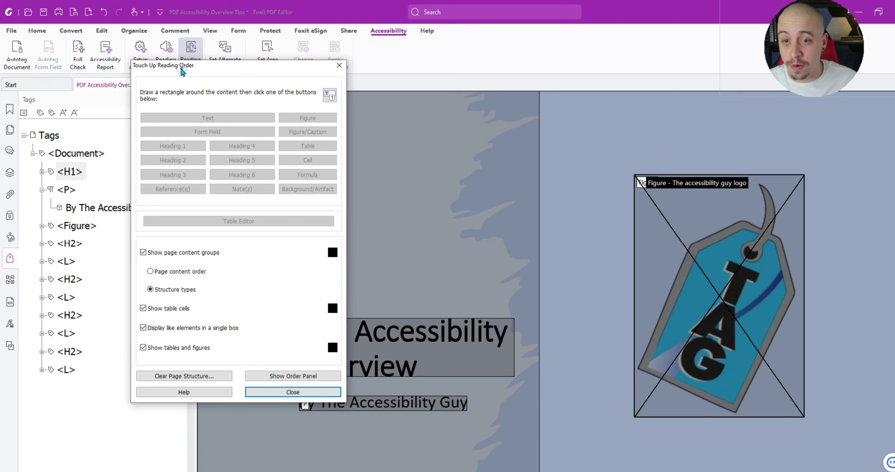
drag(182, 71, 572, 88)
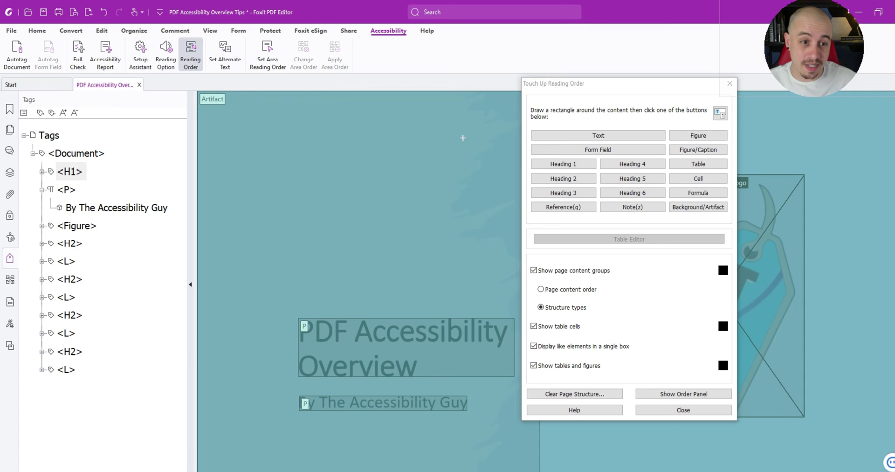
drag(263, 253, 520, 391)
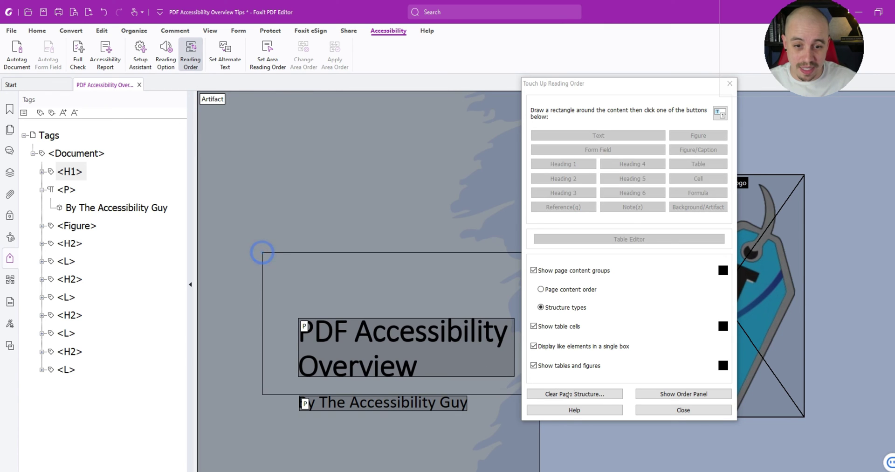
click(564, 292)
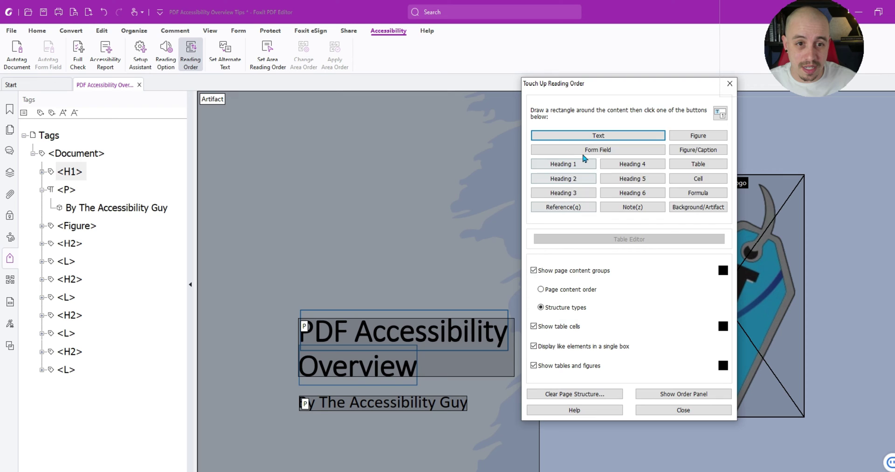
click(574, 165)
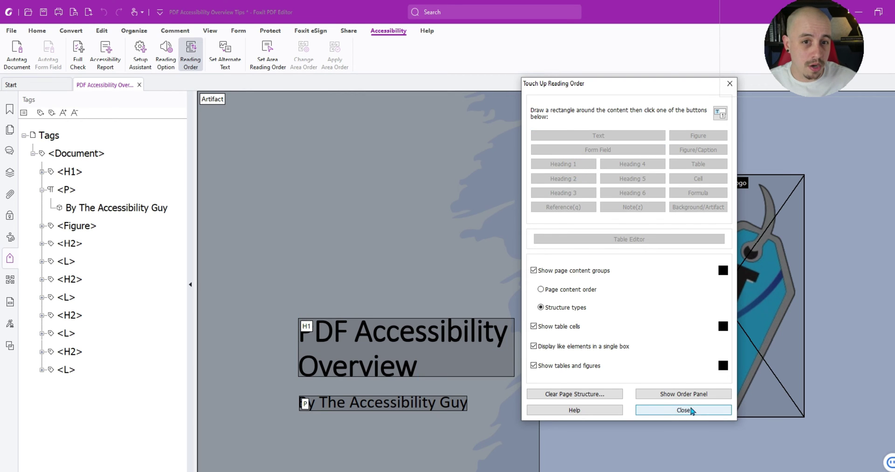
Show the page list in the Order panel and close the Touch Up Reading Order dialog.
click(680, 393)
click(32, 132)
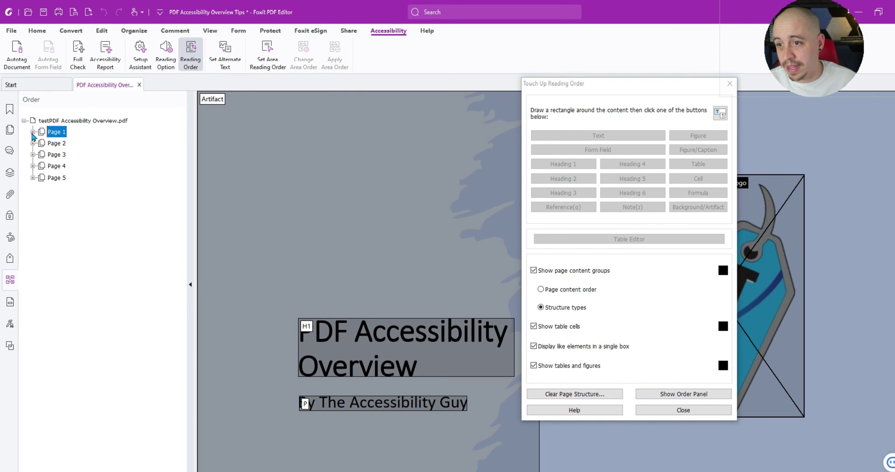
drag(577, 85, 265, 46)
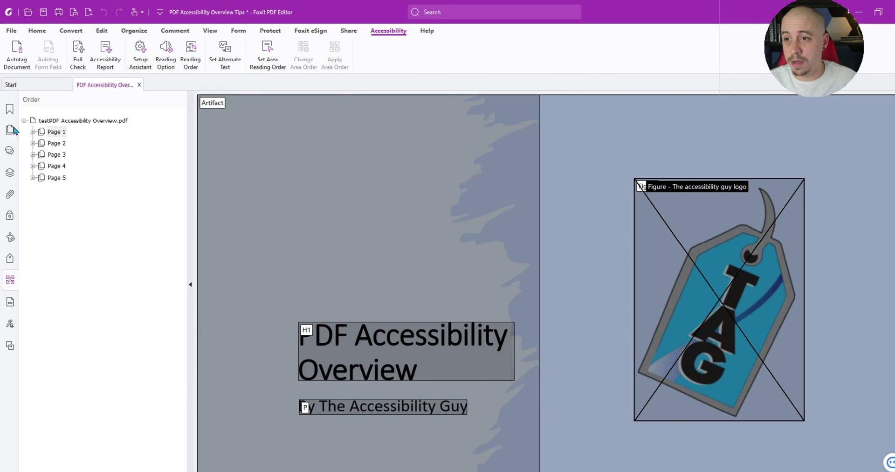
Autotag the already tagged document again and display the regenerated tag tree.
click(14, 55)
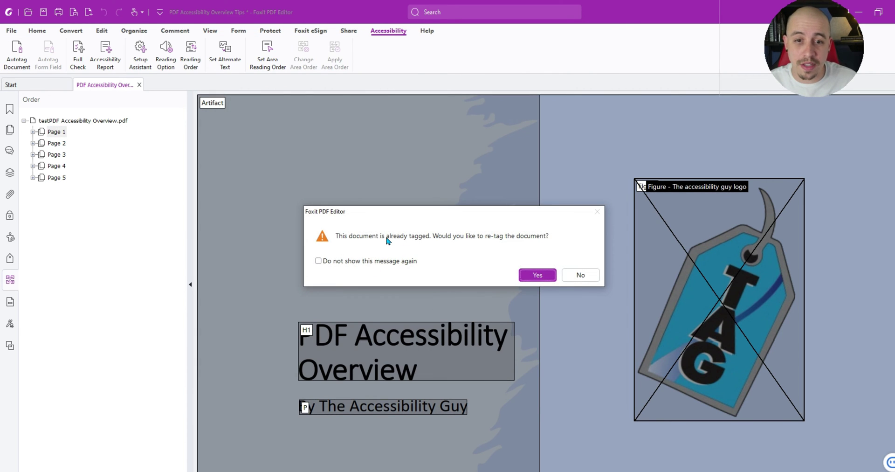
click(536, 275)
click(10, 259)
Expand the <Part> tags and walk through their child tags to examine how the autotagging classified the page content.
click(64, 153)
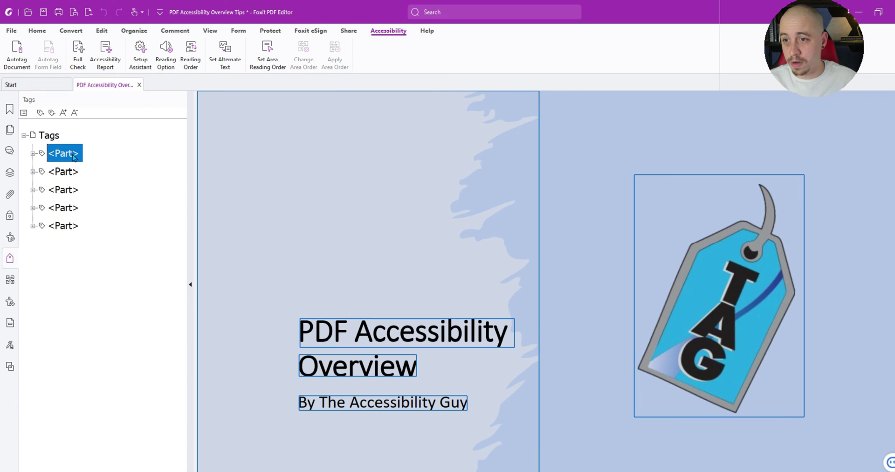
key(Right)
key(Down)
key(Down)
key(Down)
key(Down)
key(Down)
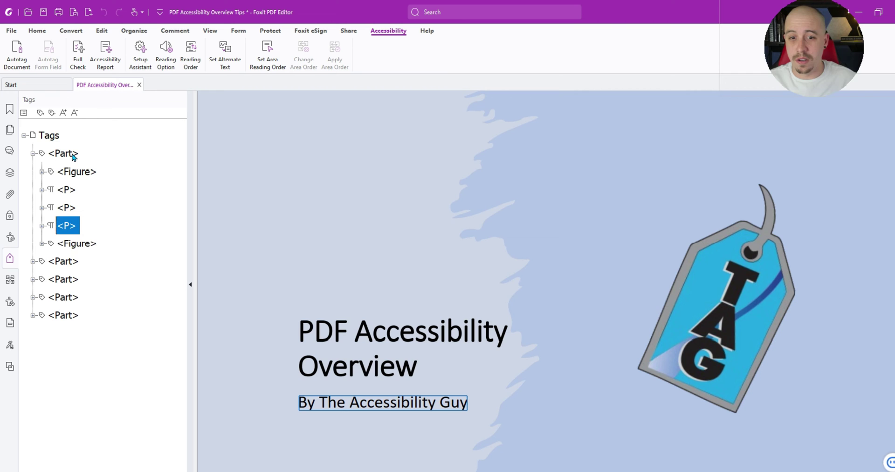
key(Down)
key(Right)
key(Down)
key(Down)
key(Down)
key(Down)
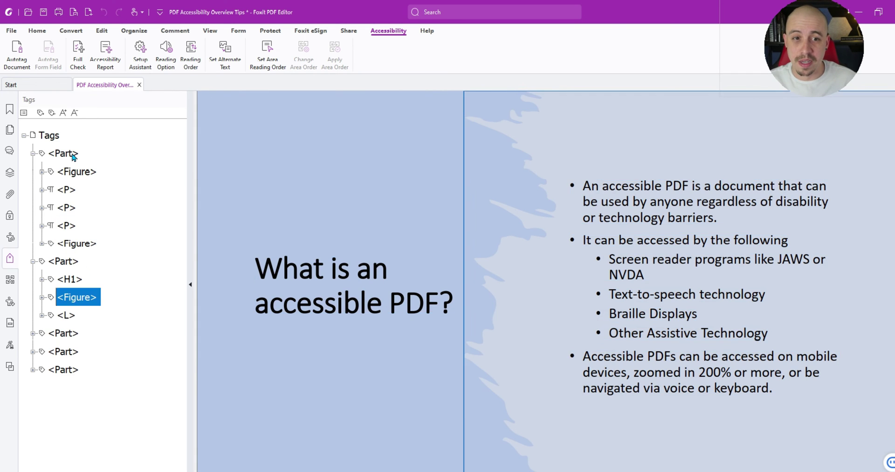
key(Down)
key(Down)
key(Up)
key(Up)
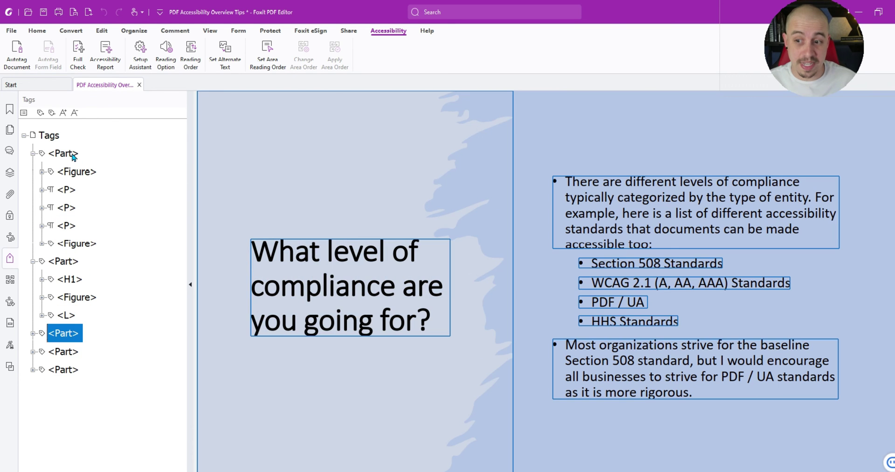
key(Right)
key(Down)
key(Down)
key(Down)
key(Down)
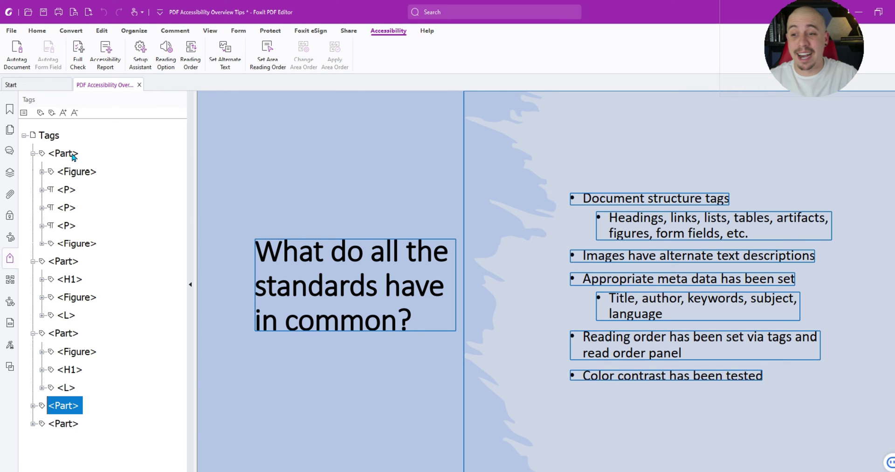
key(Down)
key(Right)
key(Home)
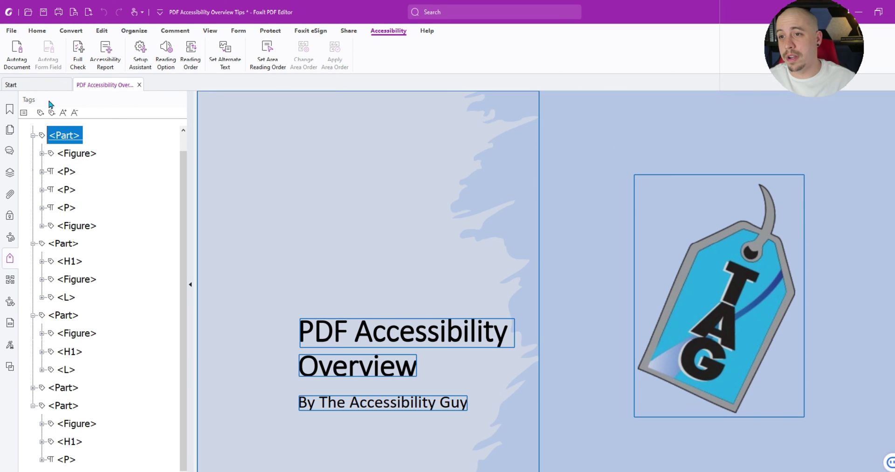
Add a check box form field above the title on page 1 and set its tooltip to "fhdfh".
click(238, 31)
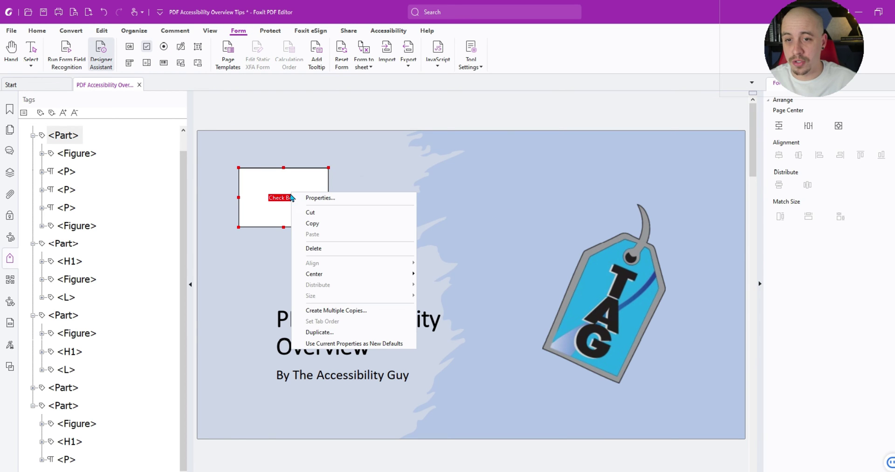
click(312, 196)
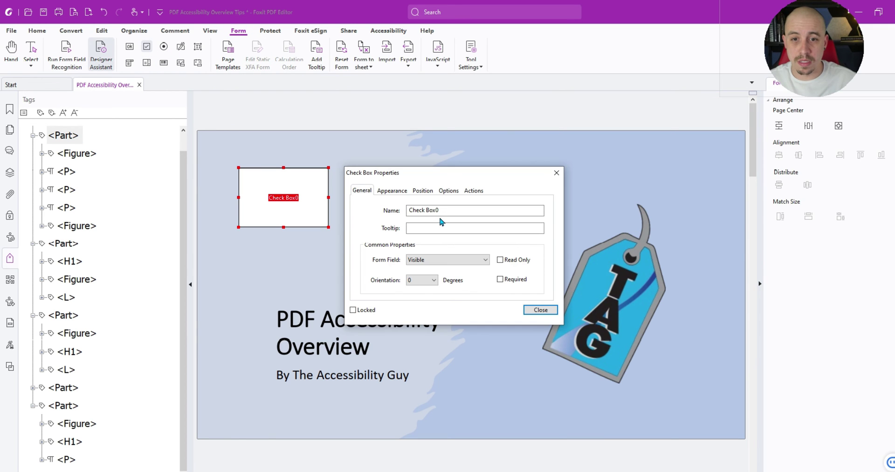
click(447, 227)
text(fhdfh)
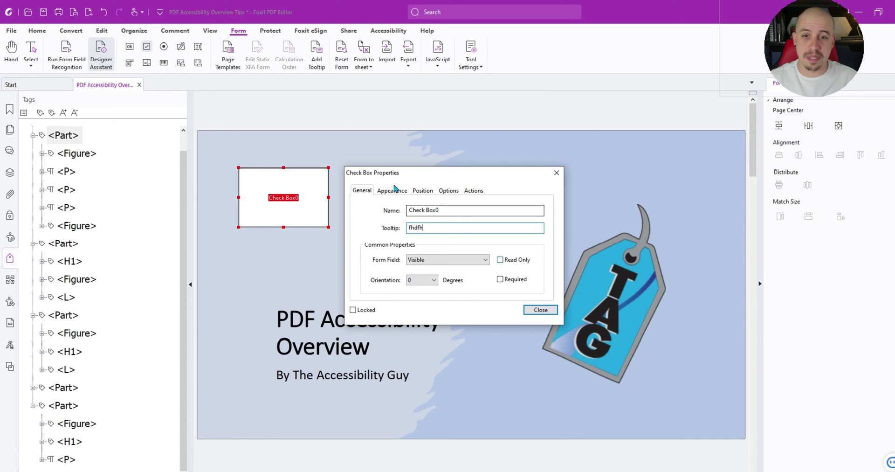
click(550, 309)
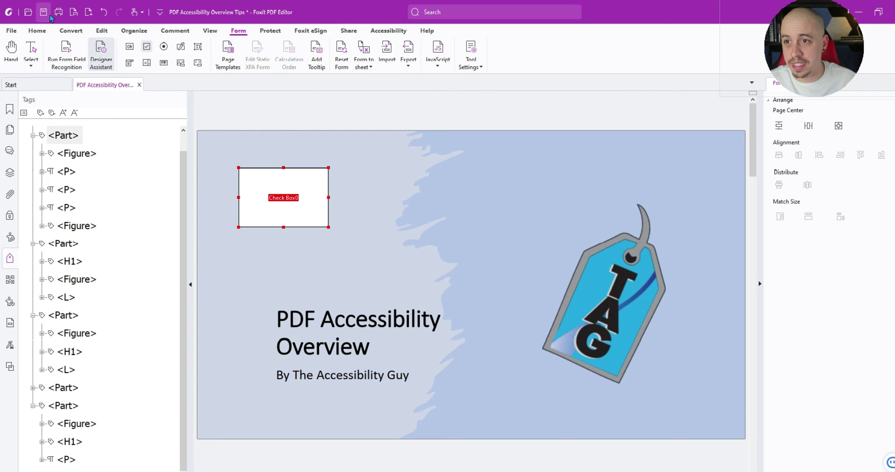
Run a full accessibility check on the document containing the new check box.
click(37, 31)
click(392, 31)
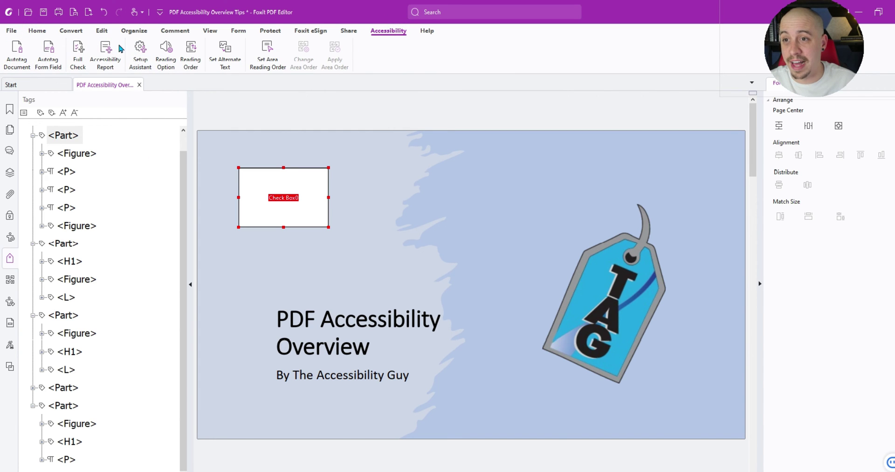
click(78, 54)
Fix the failed "Tagged form fields" item in the Forms results of the accessibility check.
click(60, 223)
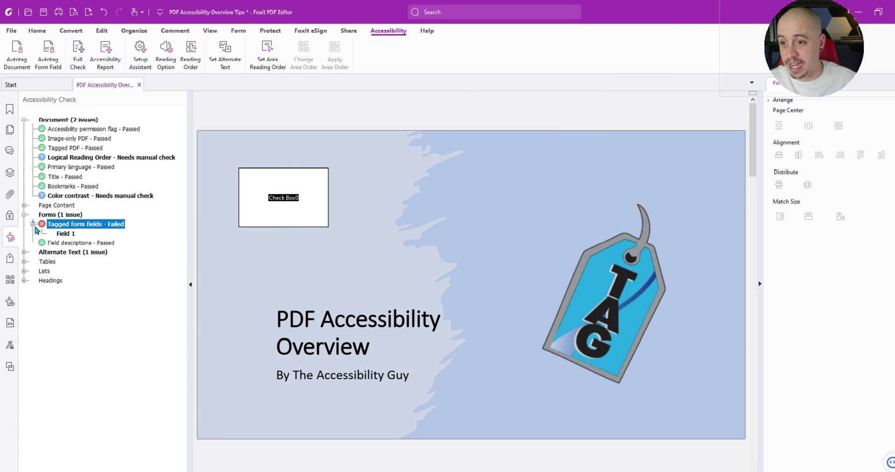
right_click(65, 224)
click(91, 234)
Expand the Alternate Text results and step through the document's images from the failed "Figures alternate text" item without entering any descriptions.
click(84, 242)
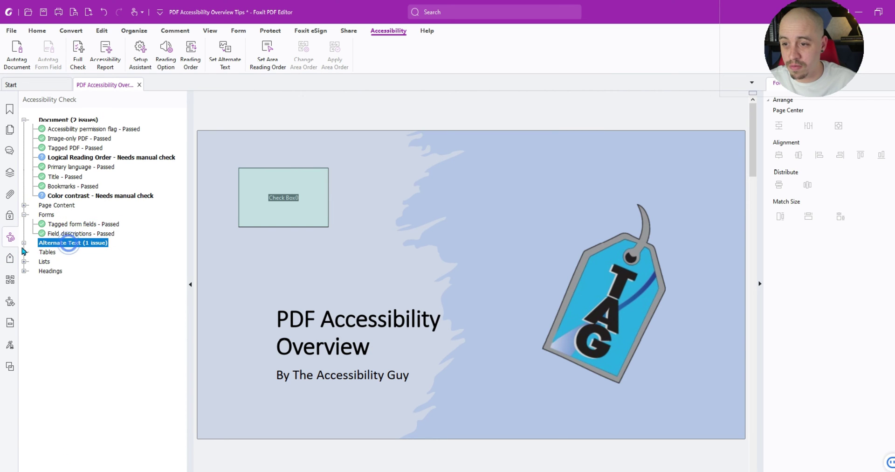
click(24, 242)
right_click(54, 252)
click(73, 252)
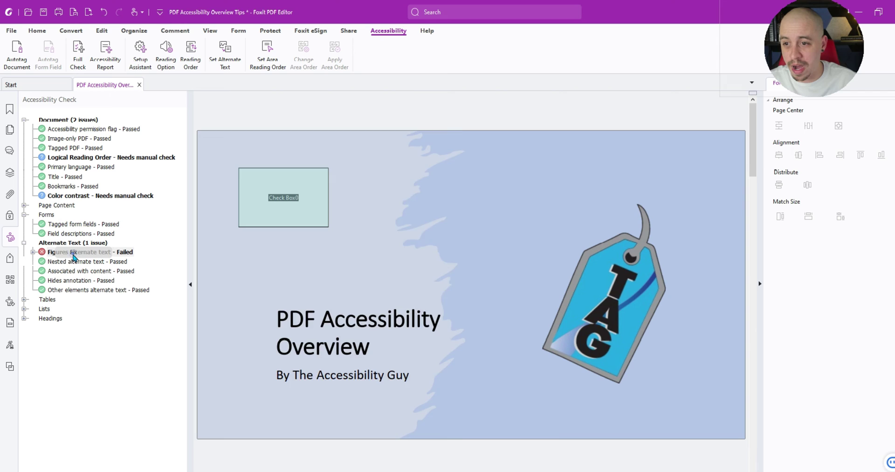
click(538, 207)
click(539, 207)
click(539, 206)
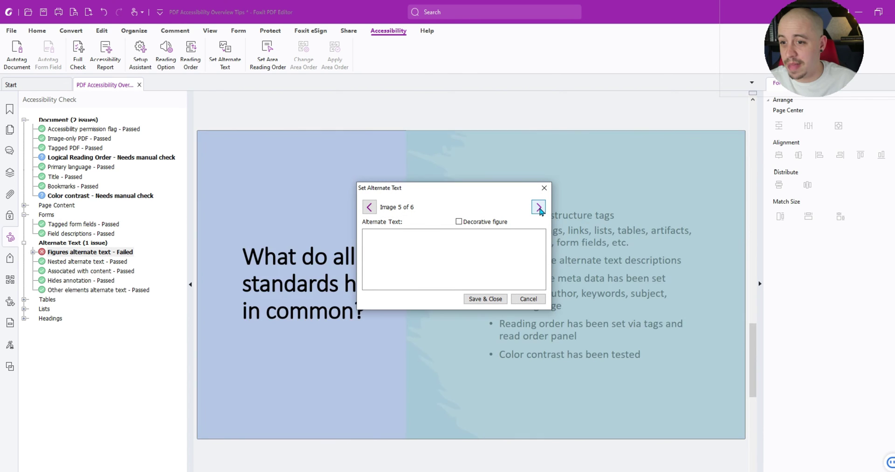
click(538, 206)
click(544, 187)
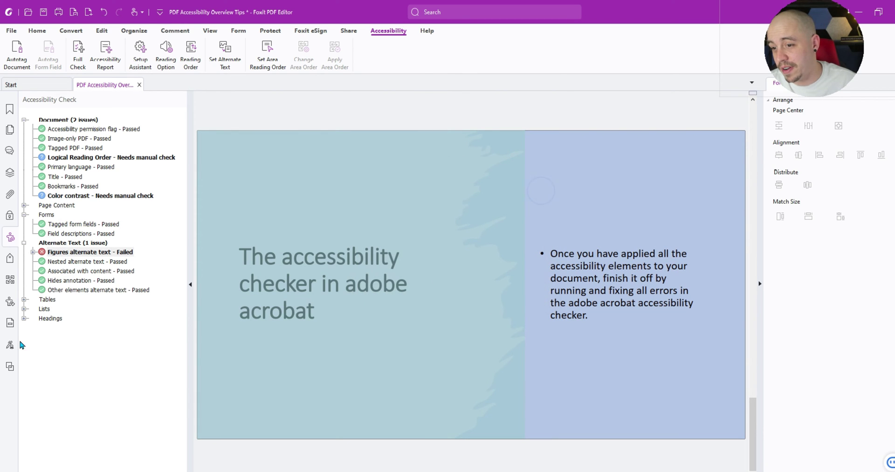
Walk through the page 1 tags to the <Form> tag and examine the check box object nested in it.
click(9, 258)
click(85, 155)
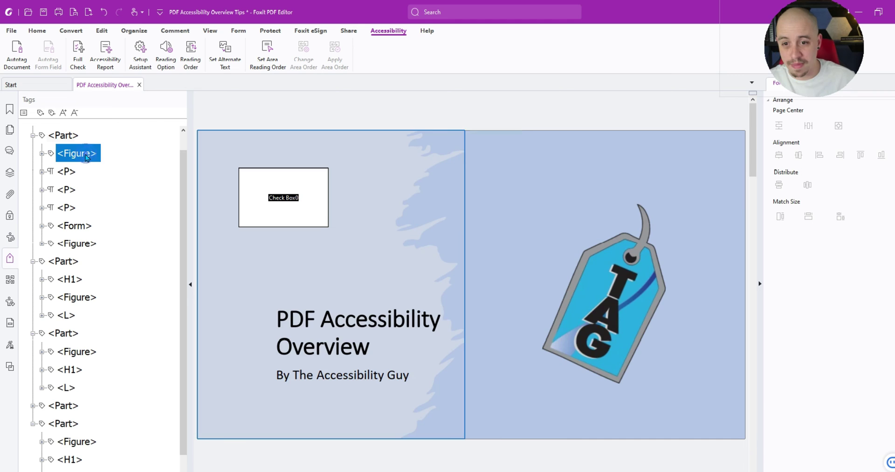
key(Down)
key(Down)
key(Down)
key(Down)
key(Right)
key(Down)
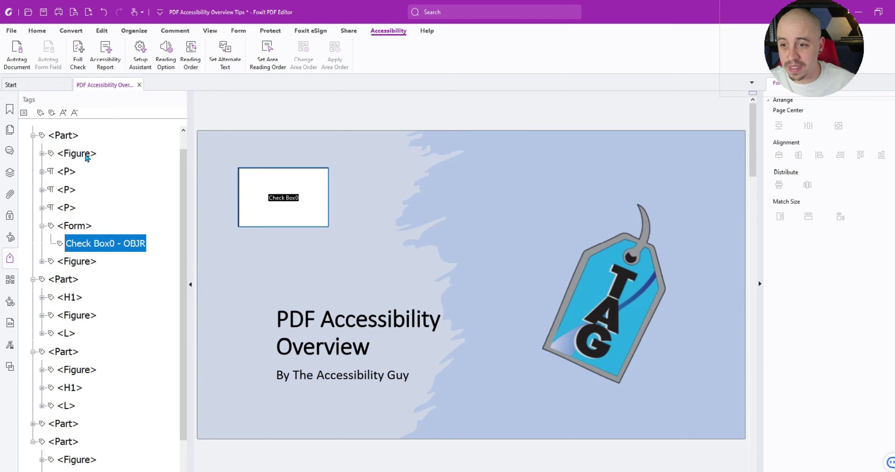
key(Left)
key(Left)
key(Right)
key(Down)
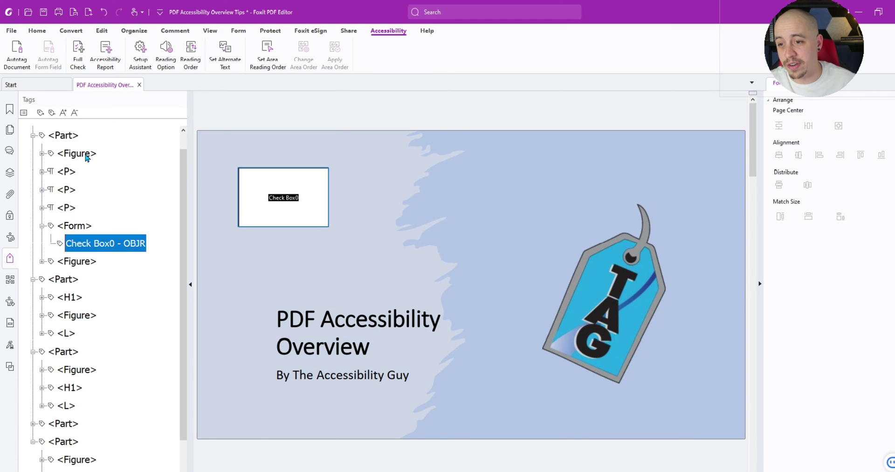
key(Left)
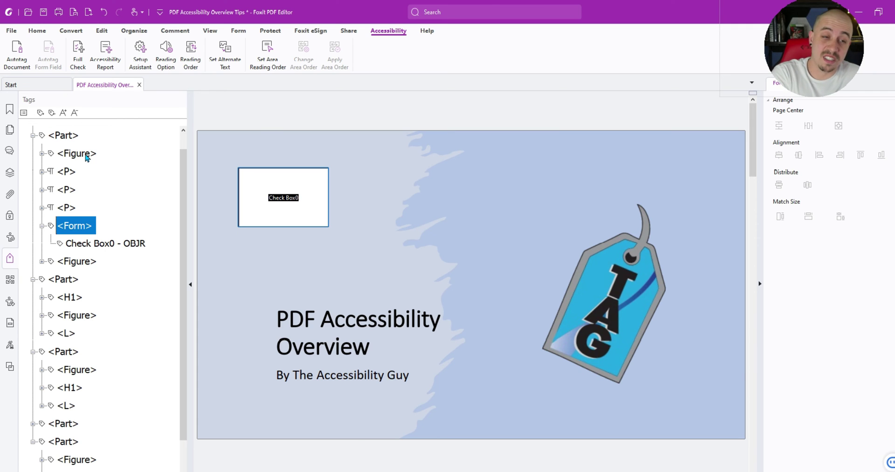
key(Down)
key(Left)
key(Left)
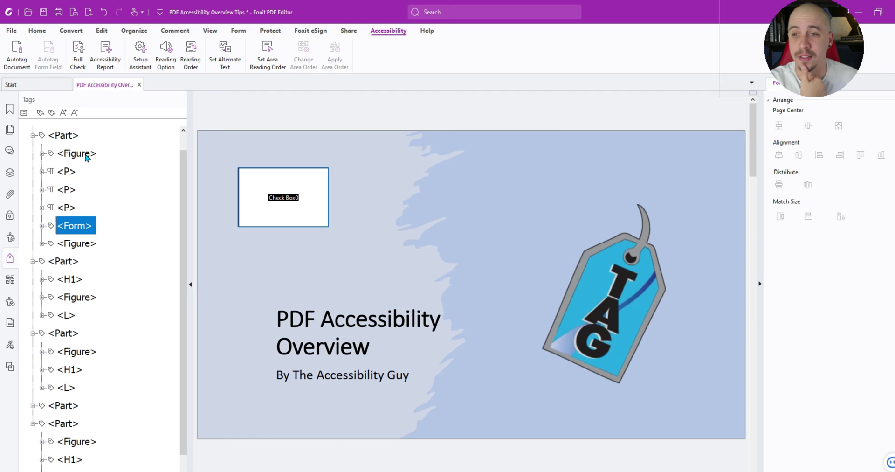
Create a new <P> tag after the third <P> tag of page 1 and nest the <Form> tag inside it.
right_click(68, 208)
click(104, 210)
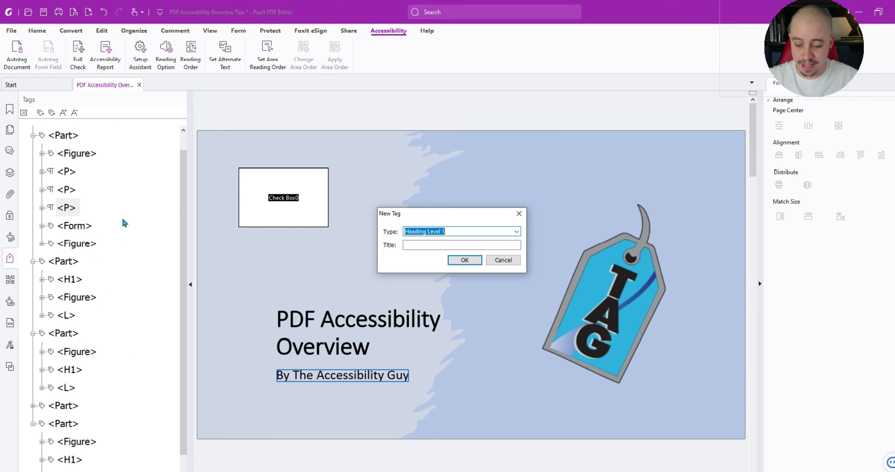
text(P)
key(Return)
drag(79, 243, 71, 230)
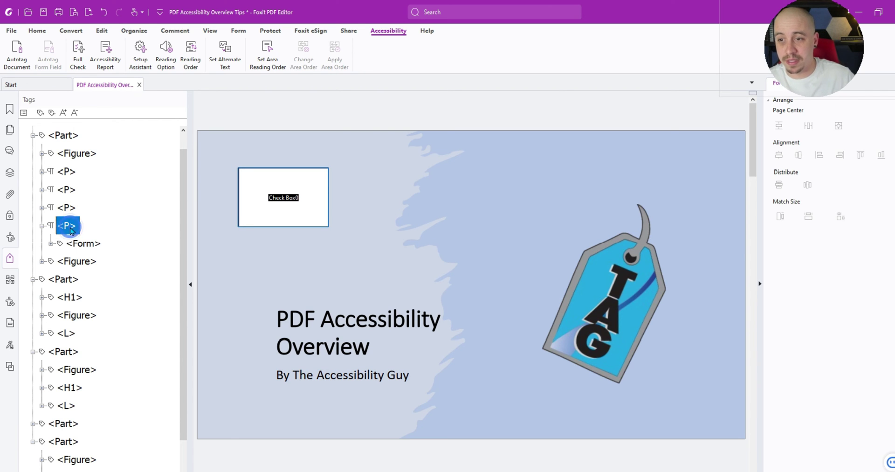
Expand the nested <Form> tag and the <Figure> tag below it to inspect their contents, and select the check box on the page.
key(Down)
key(Down)
key(Right)
key(Up)
key(Right)
key(Down)
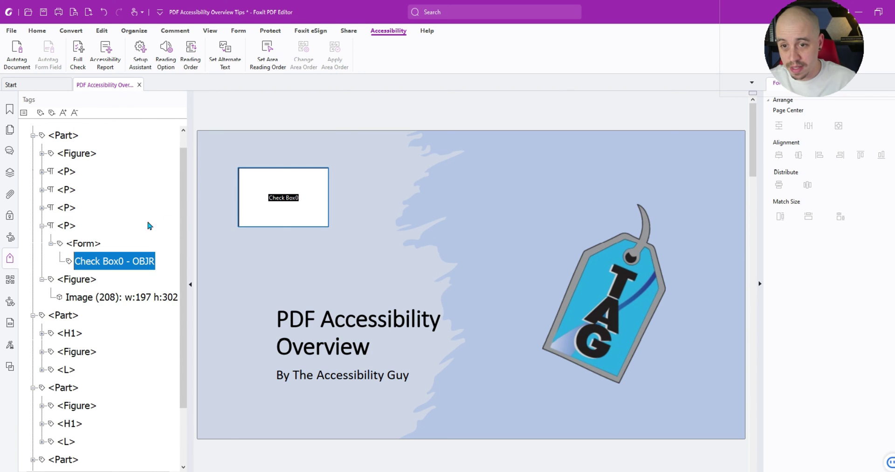
click(248, 194)
scroll(67, 362, down, 2)
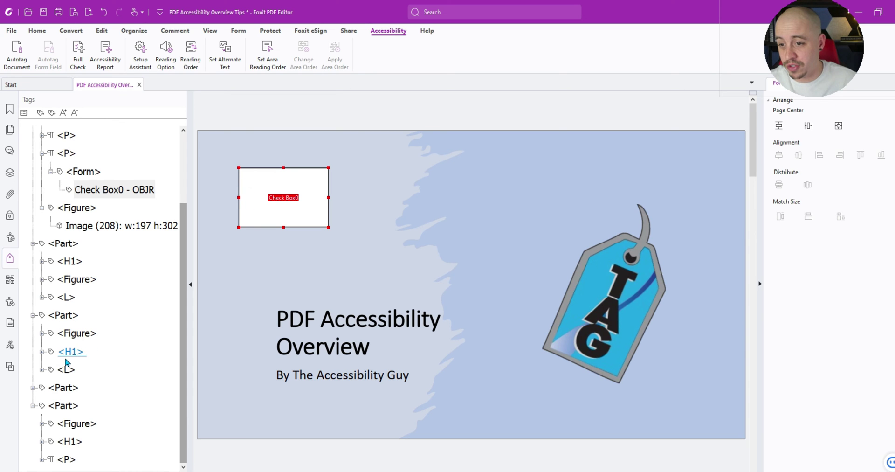
Look through the form tools for the tooltip, tool settings, JavaScript and export options.
click(238, 30)
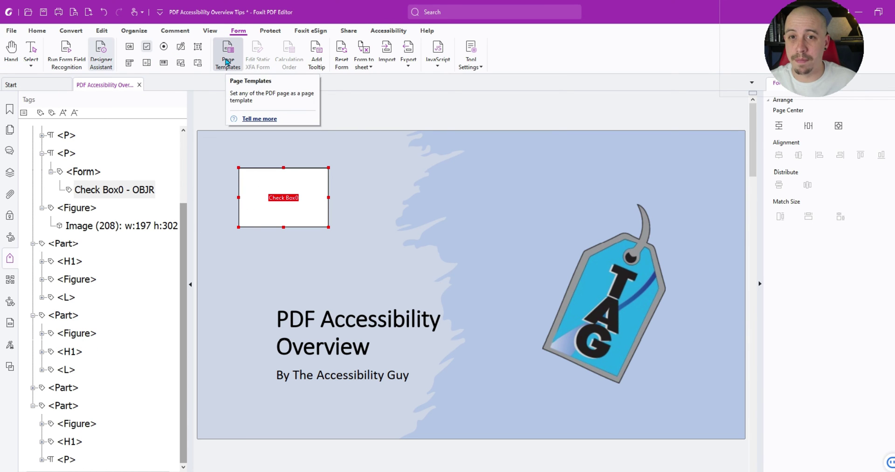
click(315, 65)
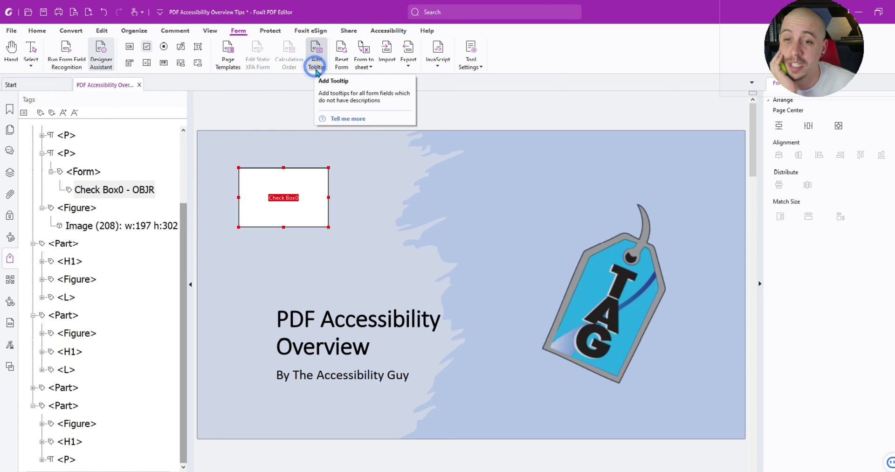
click(479, 69)
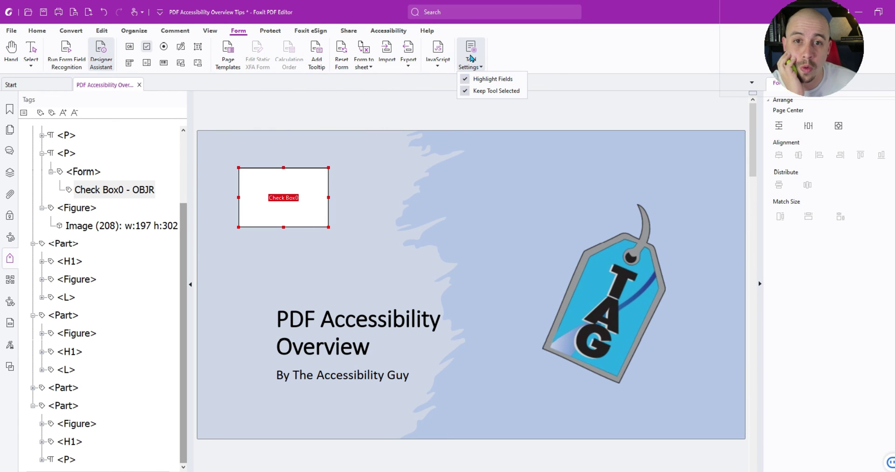
click(438, 65)
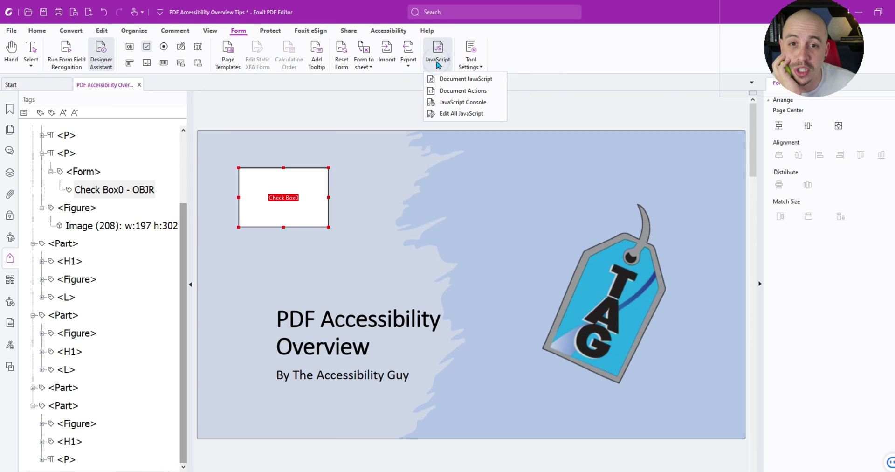
click(403, 69)
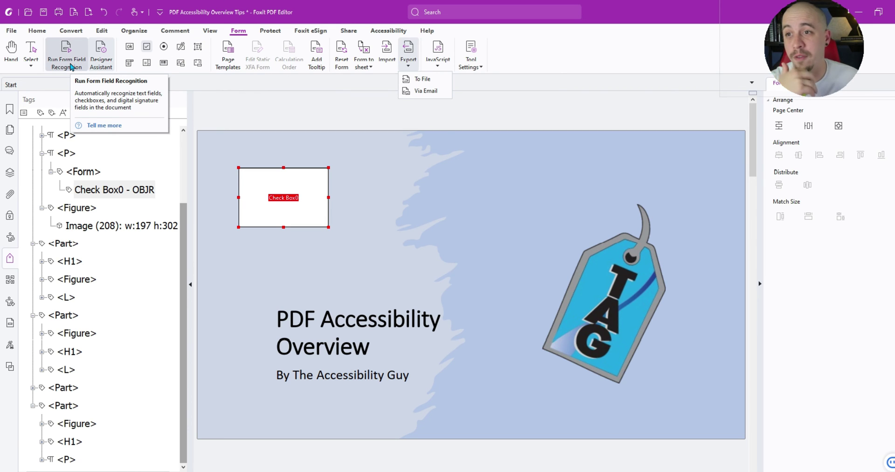
Leave form editing by switching to the Hand tool and the Select tool, and bring back the accessibility commands.
click(30, 65)
click(11, 51)
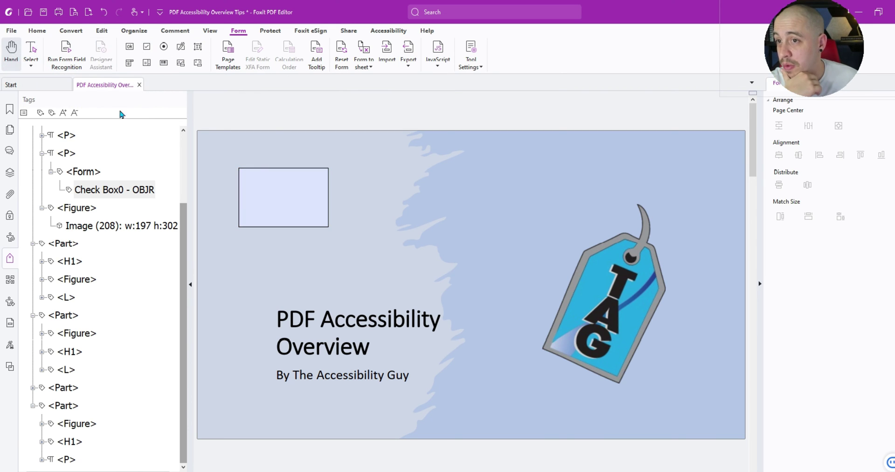
click(31, 50)
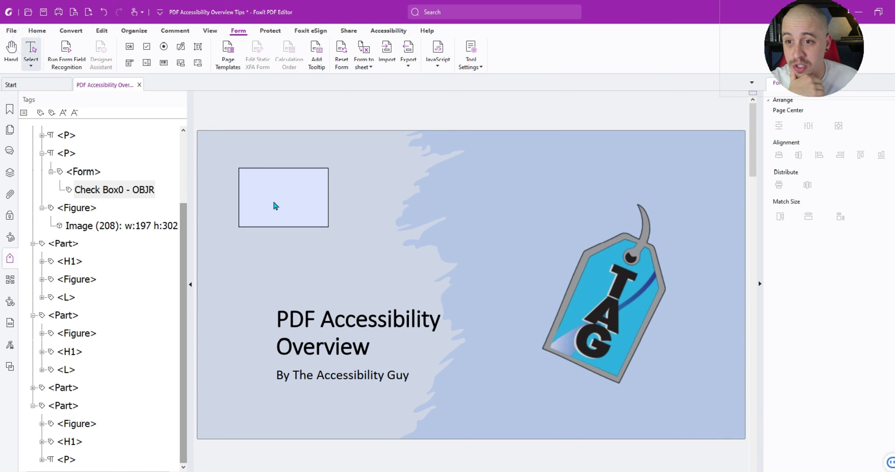
click(211, 31)
click(392, 32)
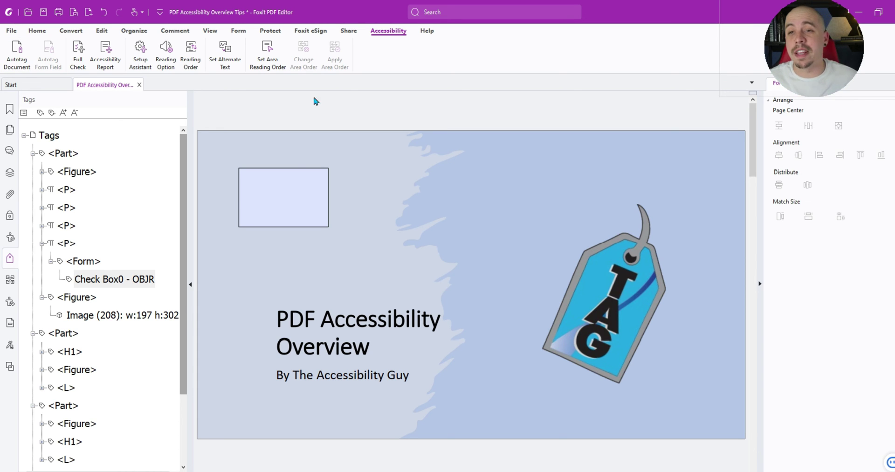
Find and open the Preflight tool, and switch its profile library to PDF Standards.
click(454, 11)
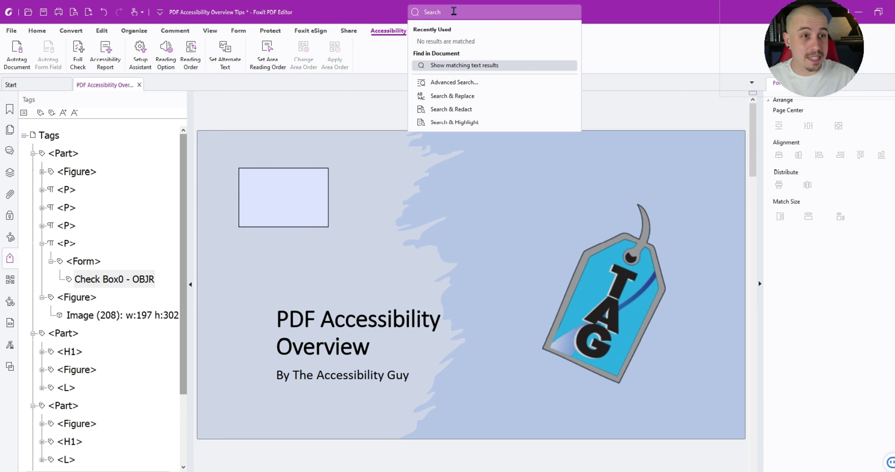
text(preflight)
key(Return)
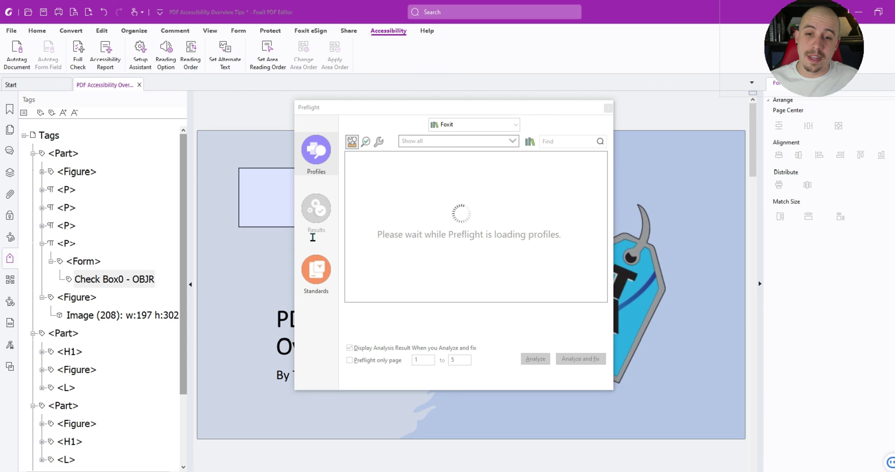
click(488, 125)
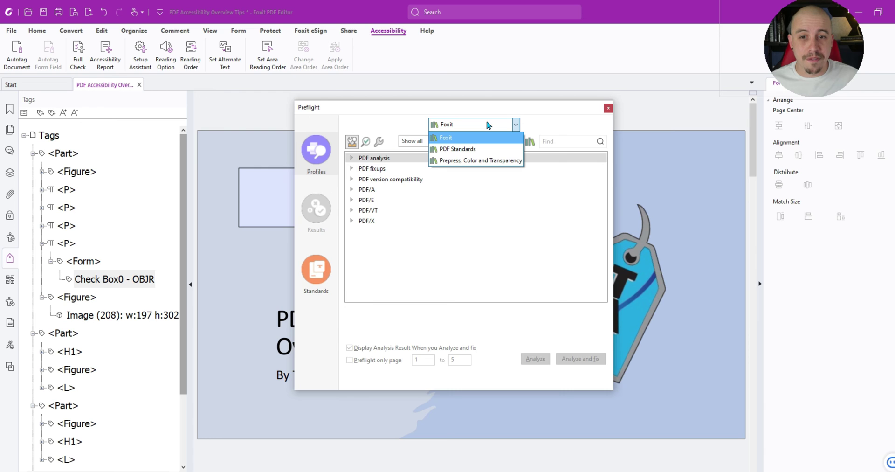
click(480, 150)
Search the Preflight single fixups for "font", view "Embed missing fonts (substitute similar fonts, only for visible text)", and close Preflight without running it.
click(560, 143)
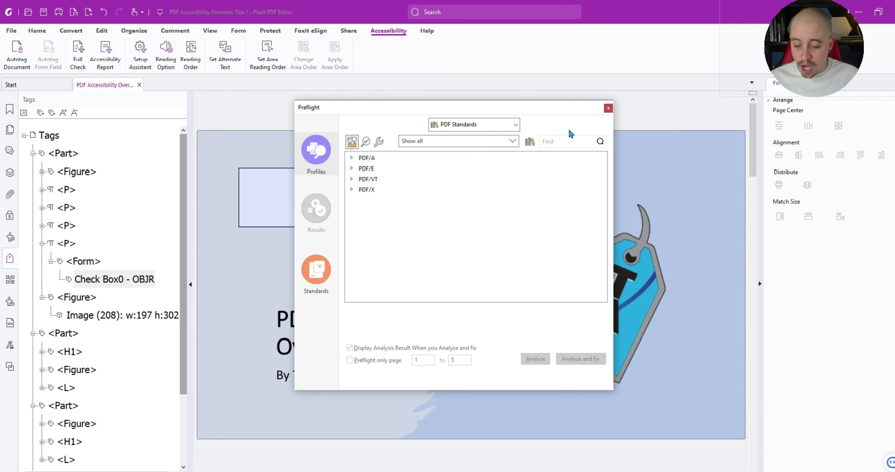
text(font)
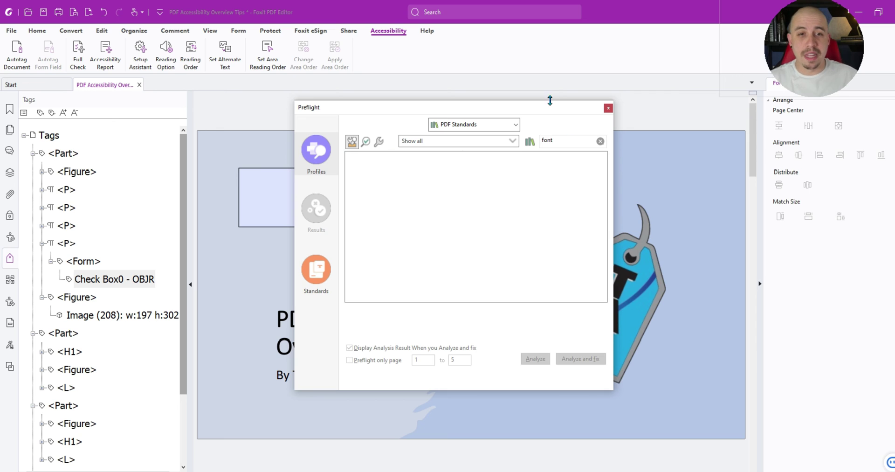
click(379, 141)
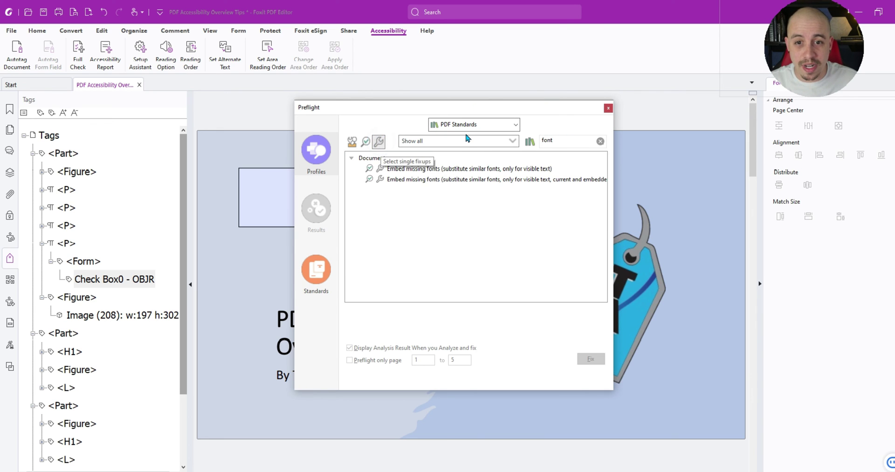
click(413, 169)
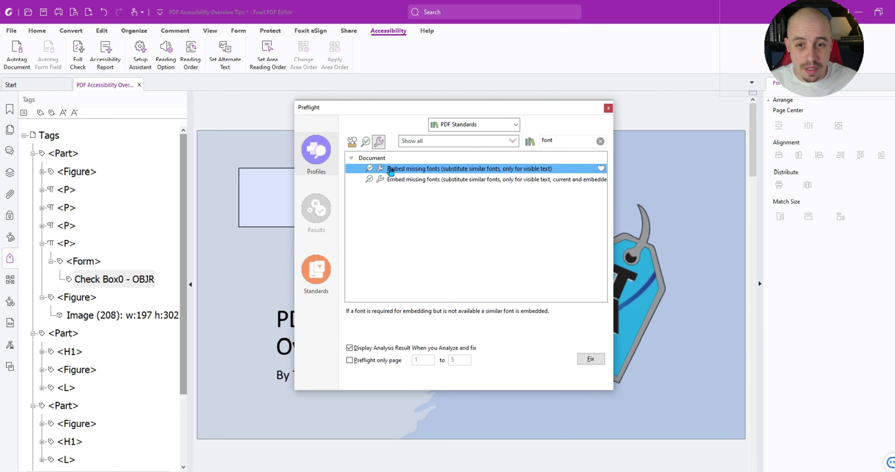
click(318, 275)
click(316, 154)
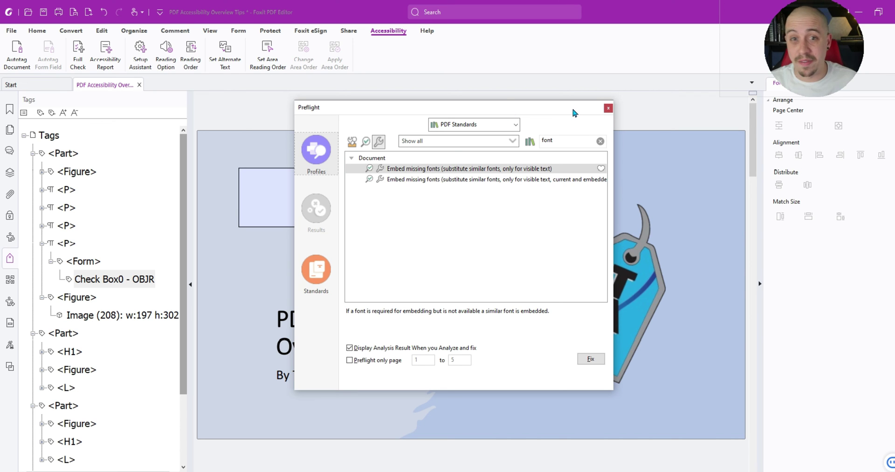
click(608, 108)
Save the PDF and switch to PAC 2024 to check testPDF Accessibility Overview.pdf from the Desktop folder.
click(14, 31)
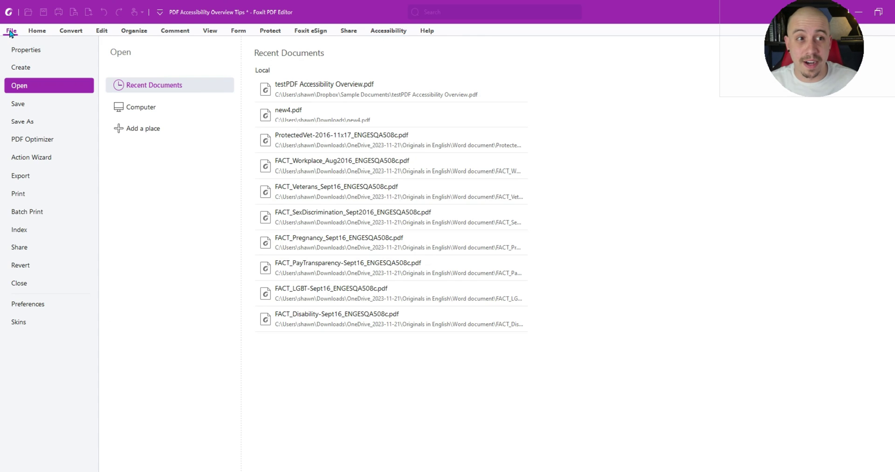
click(18, 102)
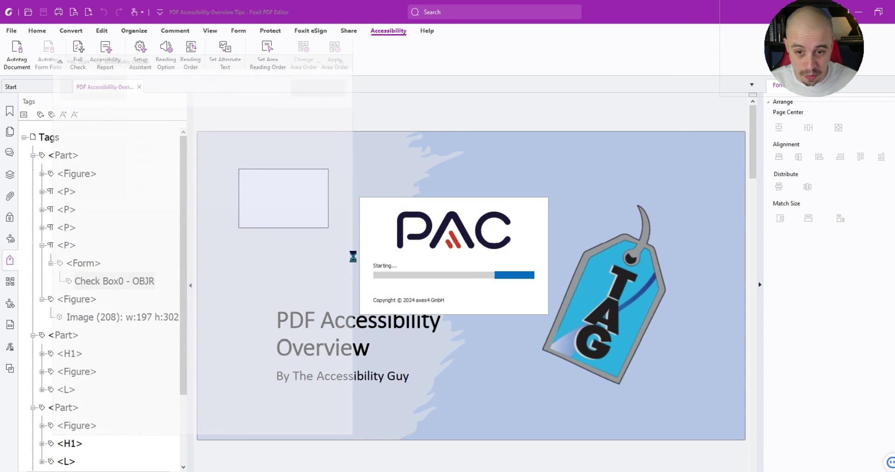
key(alt+Tab)
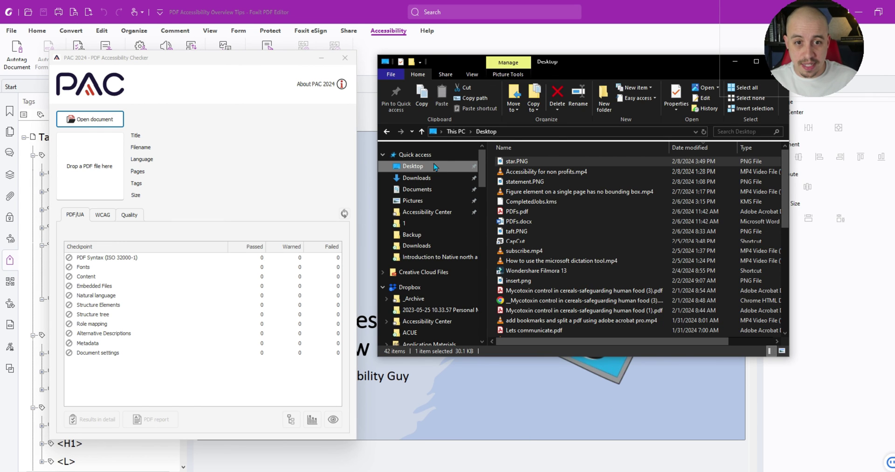
drag(536, 161, 93, 333)
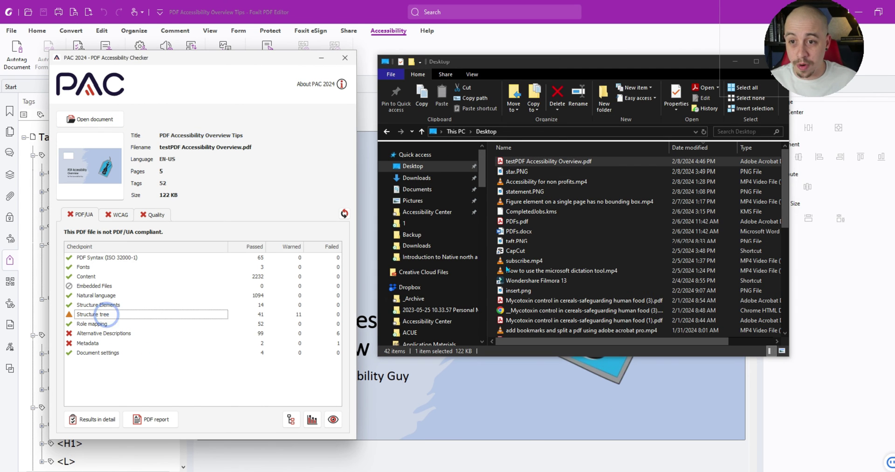